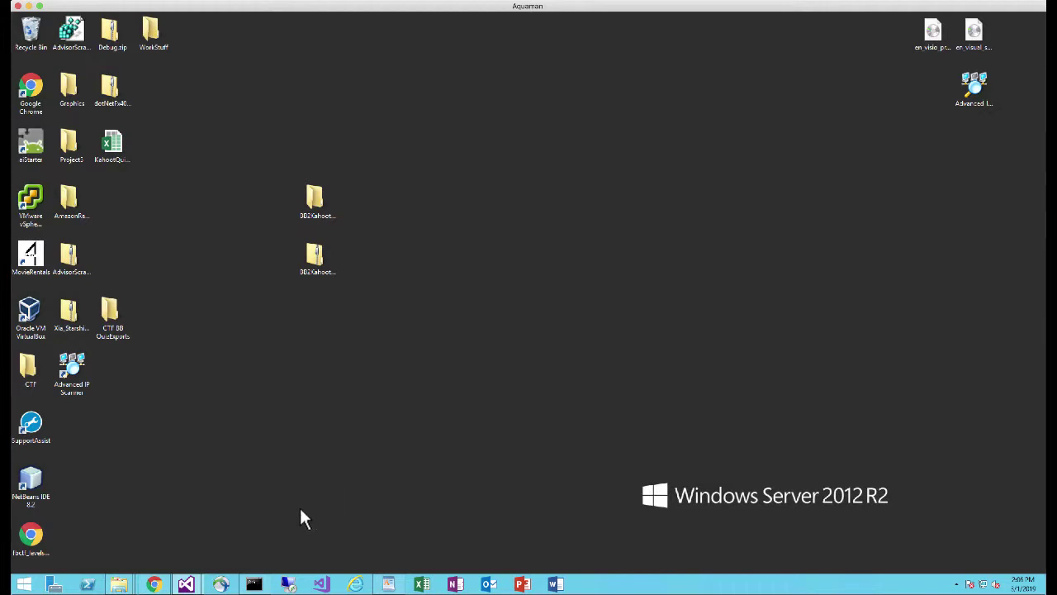
Switch to Chrome, look through the My Kahoots list on the Kahoot site, and return to the desktop
{"action": "left_click", "coordinate": [154, 584]}
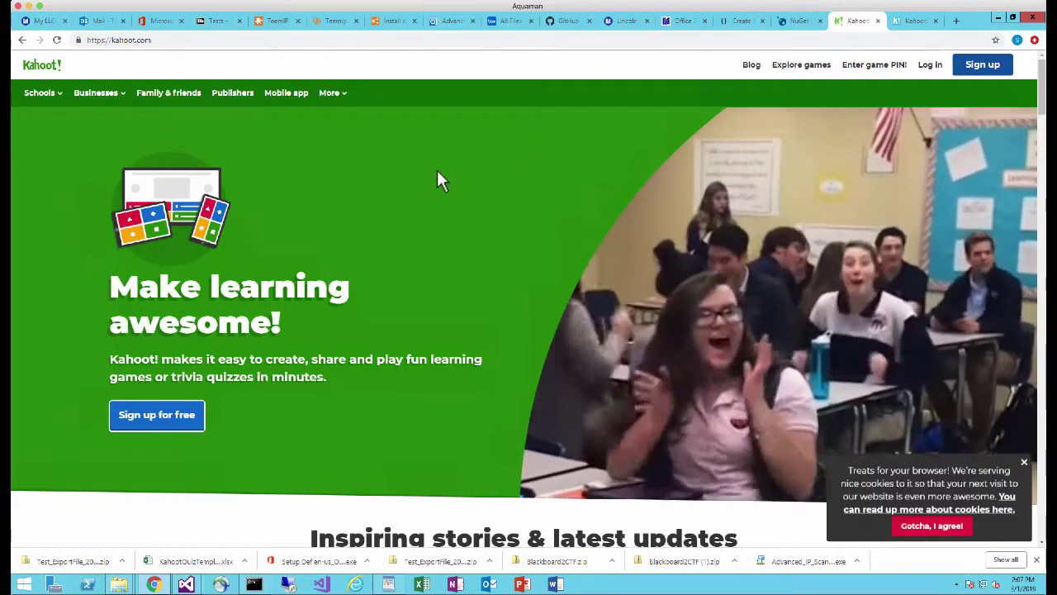
{"action": "left_click", "coordinate": [915, 23]}
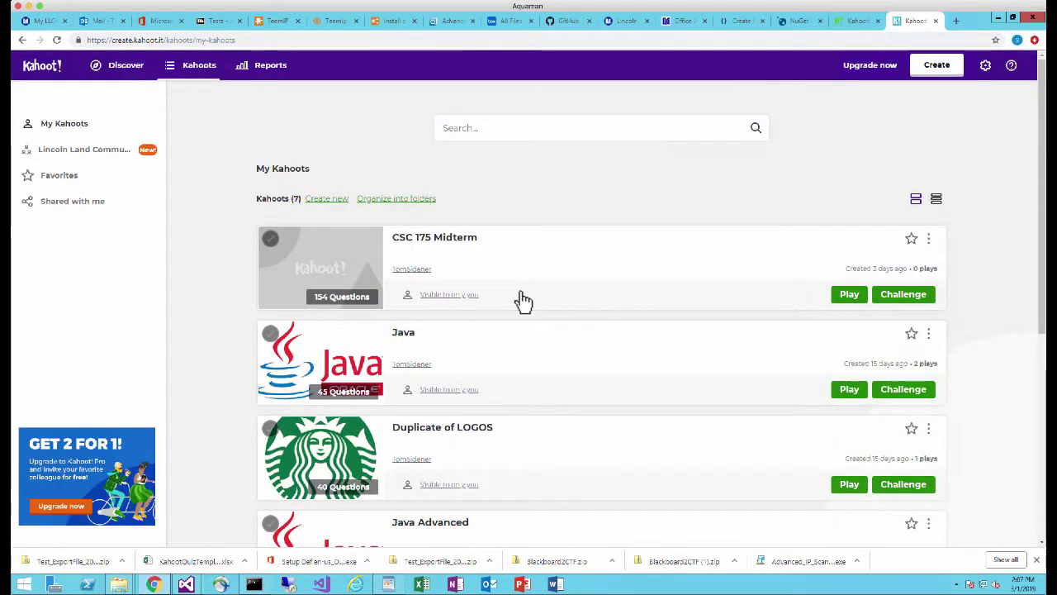
{"action": "scroll", "coordinate": [522, 300], "scroll_direction": "down", "scroll_amount": 3}
{"action": "scroll", "coordinate": [505, 309], "scroll_direction": "down", "scroll_amount": 3}
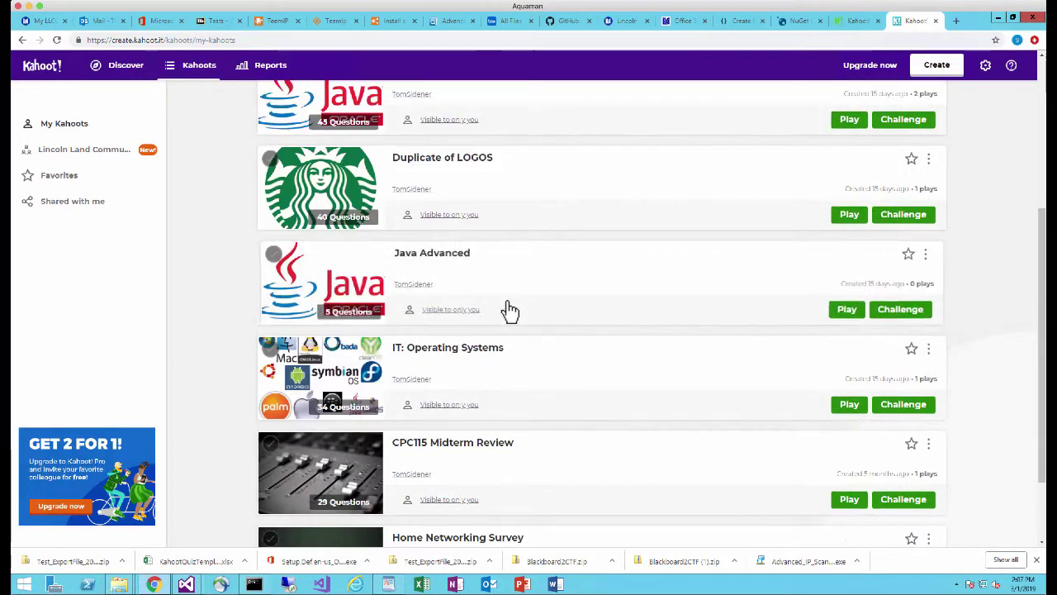
{"action": "scroll", "coordinate": [510, 310], "scroll_direction": "up", "scroll_amount": 5}
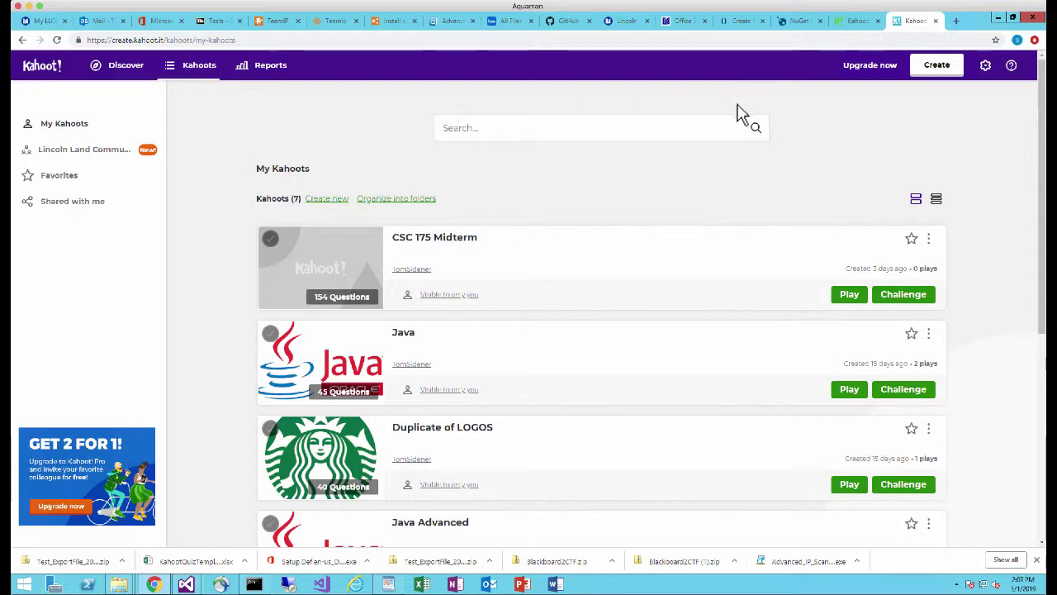
{"action": "left_click", "coordinate": [998, 17]}
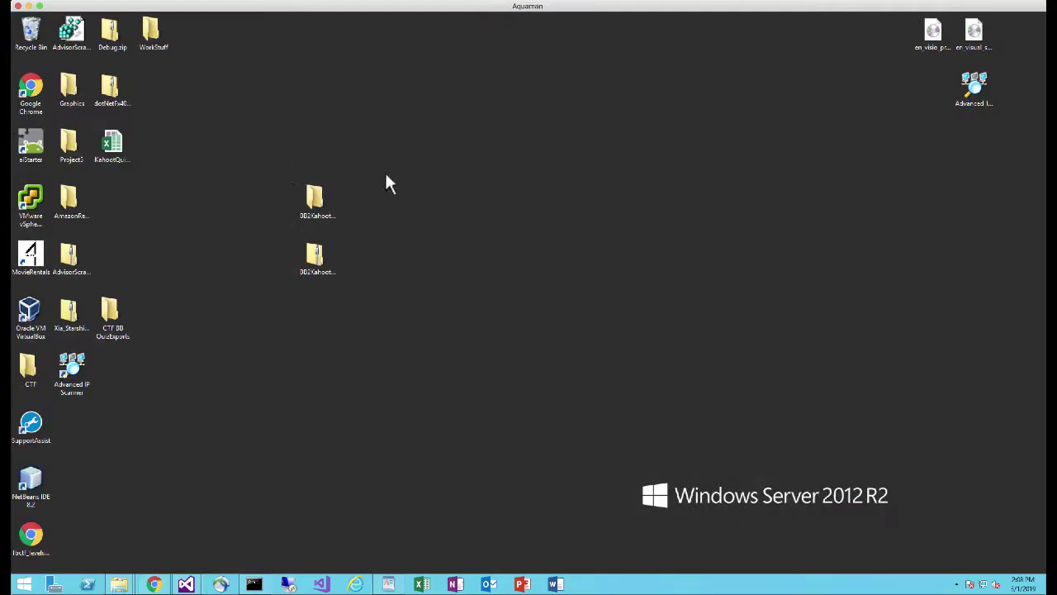
Launch BB2Kahoot.exe from the extracted BB2KahootPortableV2.0 folder on the desktop and put the folder window away
{"action": "left_click", "coordinate": [309, 264]}
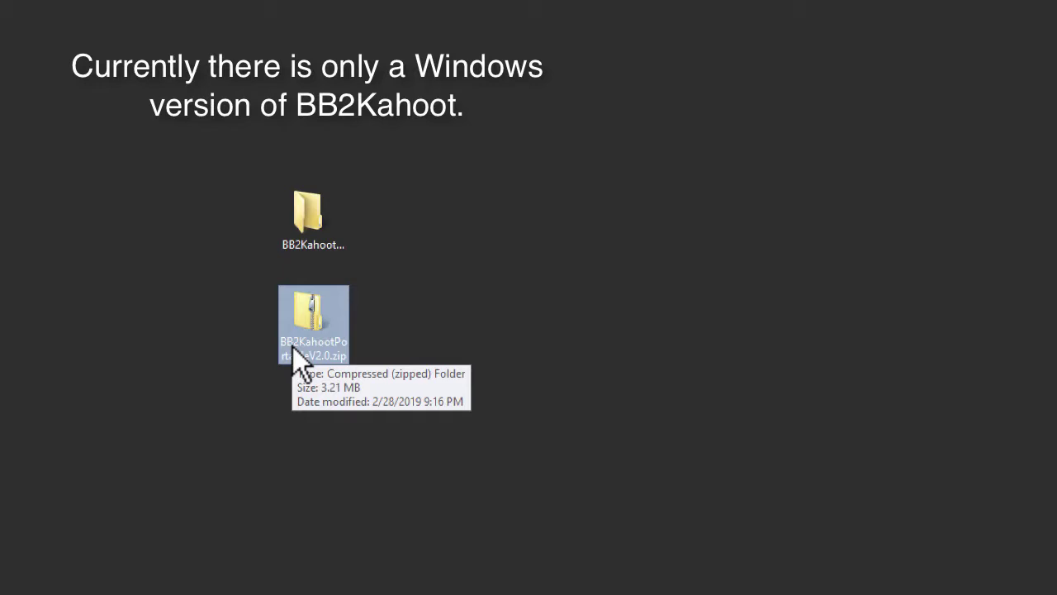
{"action": "double_click", "coordinate": [299, 218]}
{"action": "left_click_drag", "start_coordinate": [536, 196], "coordinate": [445, 161]}
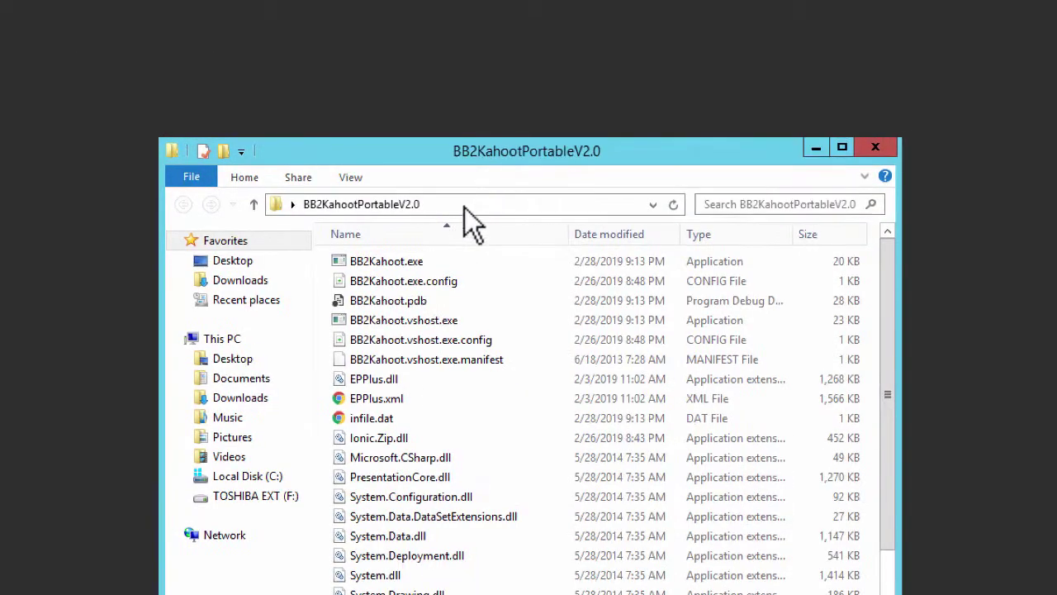
{"action": "double_click", "coordinate": [392, 268]}
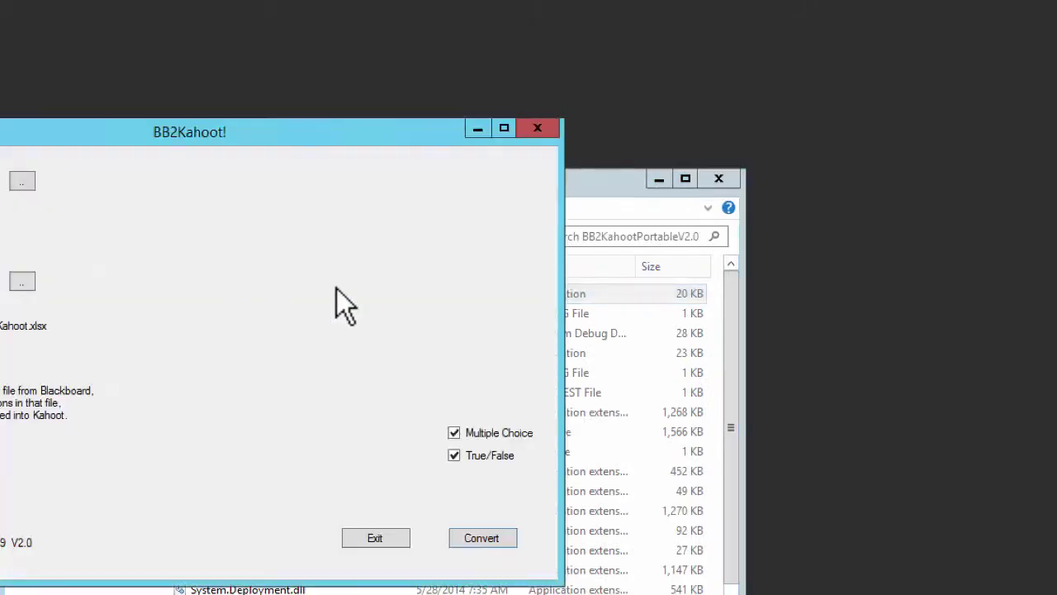
{"action": "left_click_drag", "start_coordinate": [317, 141], "coordinate": [655, 85]}
{"action": "left_click", "coordinate": [141, 187]}
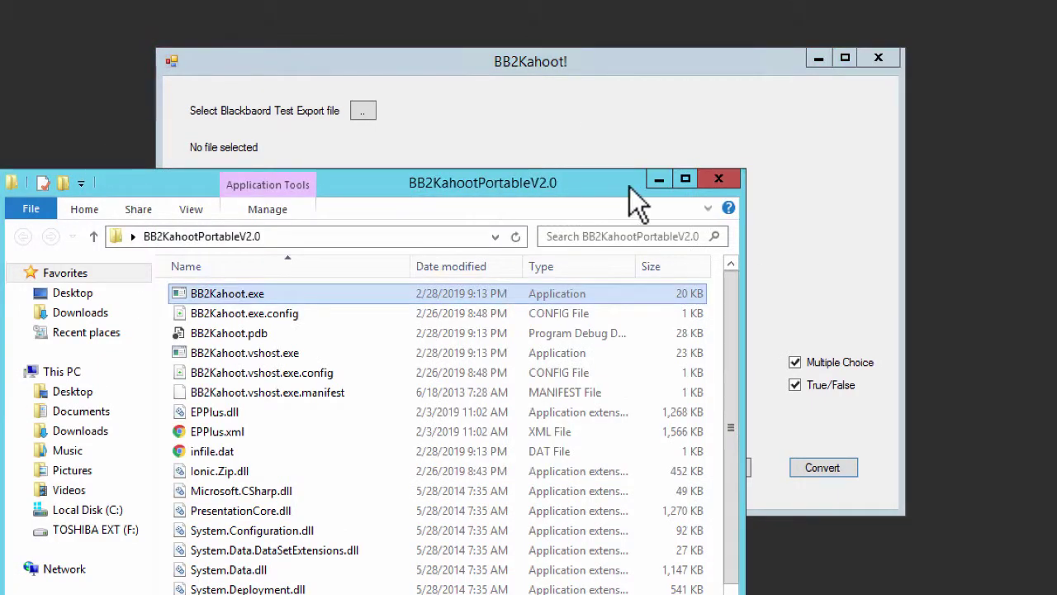
{"action": "left_click", "coordinate": [658, 180]}
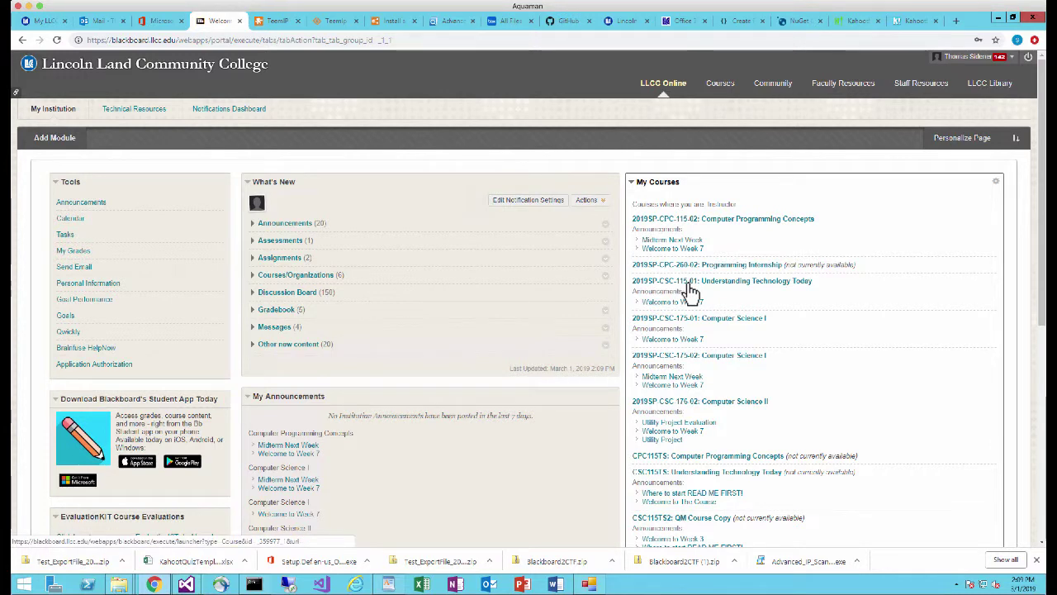
Open the Tests list of the course 2019SP-CSC-115-01: Understanding Technology Today in Blackboard
{"action": "left_click", "coordinate": [689, 284]}
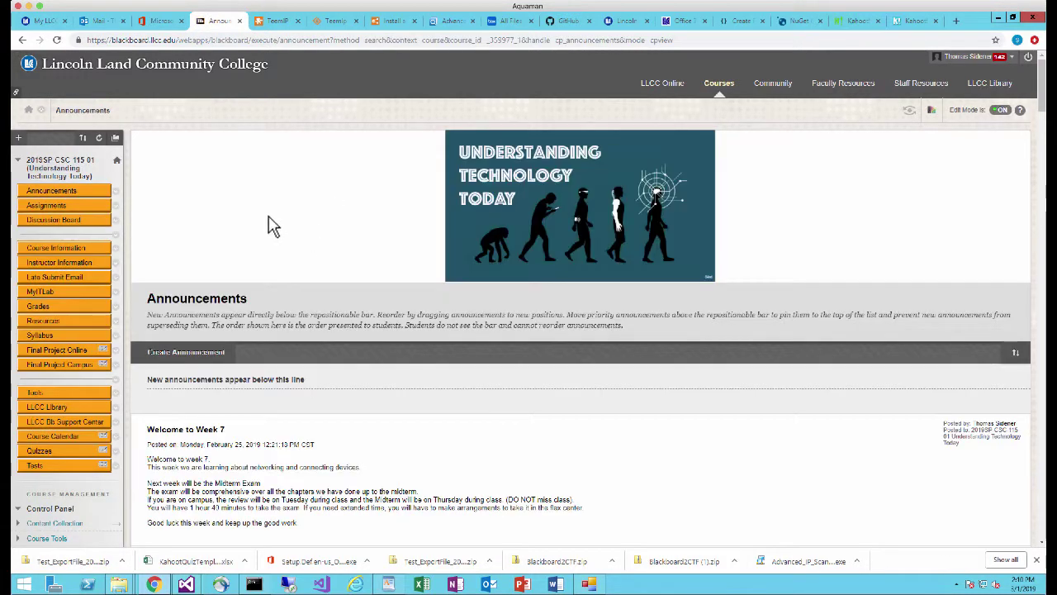
{"action": "scroll", "coordinate": [64, 276], "scroll_direction": "down", "scroll_amount": 5}
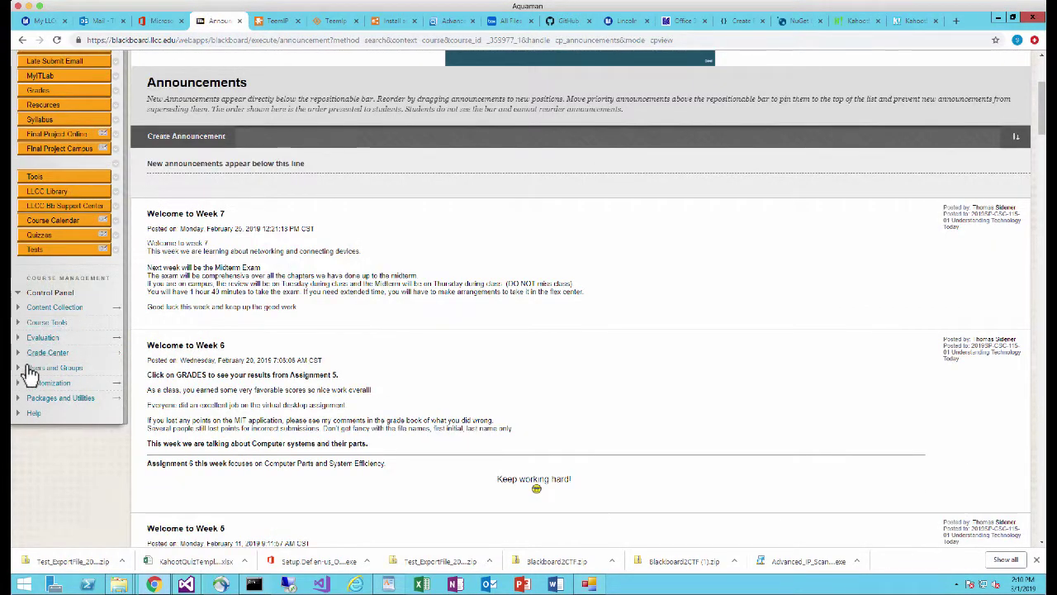
{"action": "left_click", "coordinate": [37, 323]}
{"action": "scroll", "coordinate": [62, 393], "scroll_direction": "down", "scroll_amount": 3}
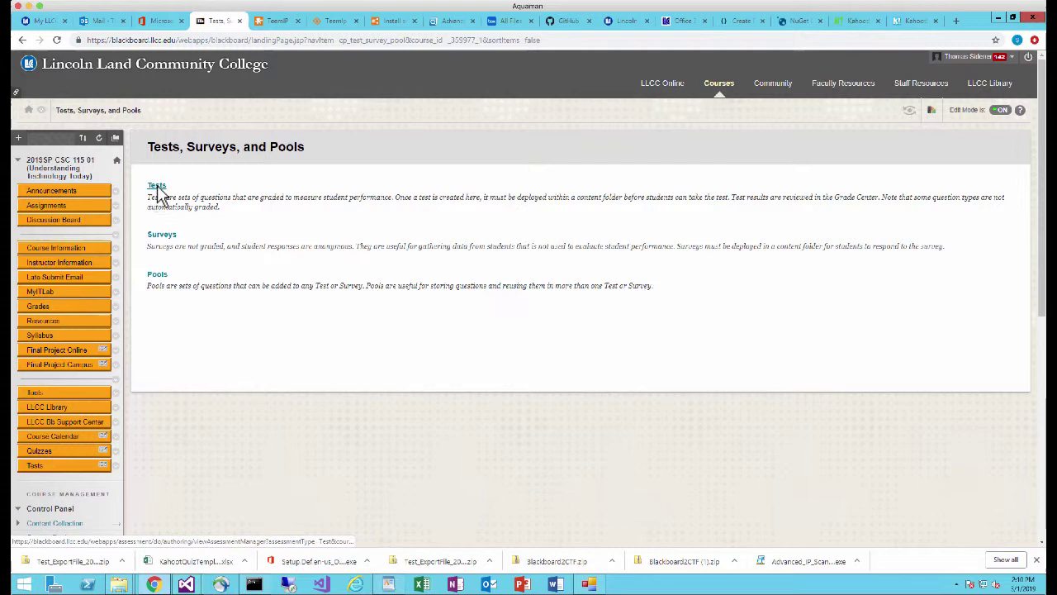
{"action": "left_click", "coordinate": [157, 188]}
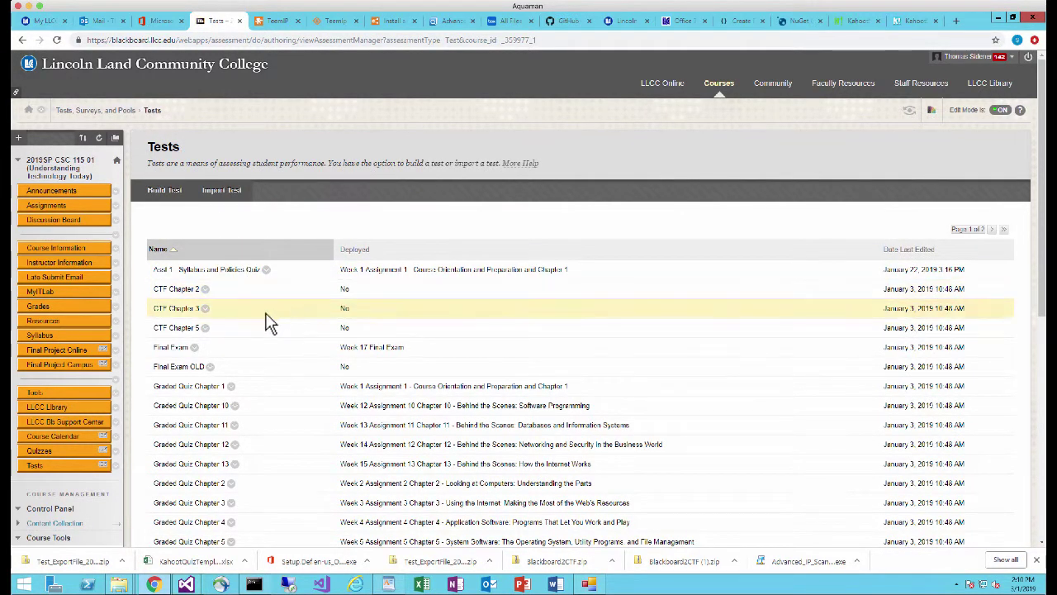
Export the Midterm Exam test from the course's Tests list
{"action": "scroll", "coordinate": [282, 378], "scroll_direction": "down", "scroll_amount": 3}
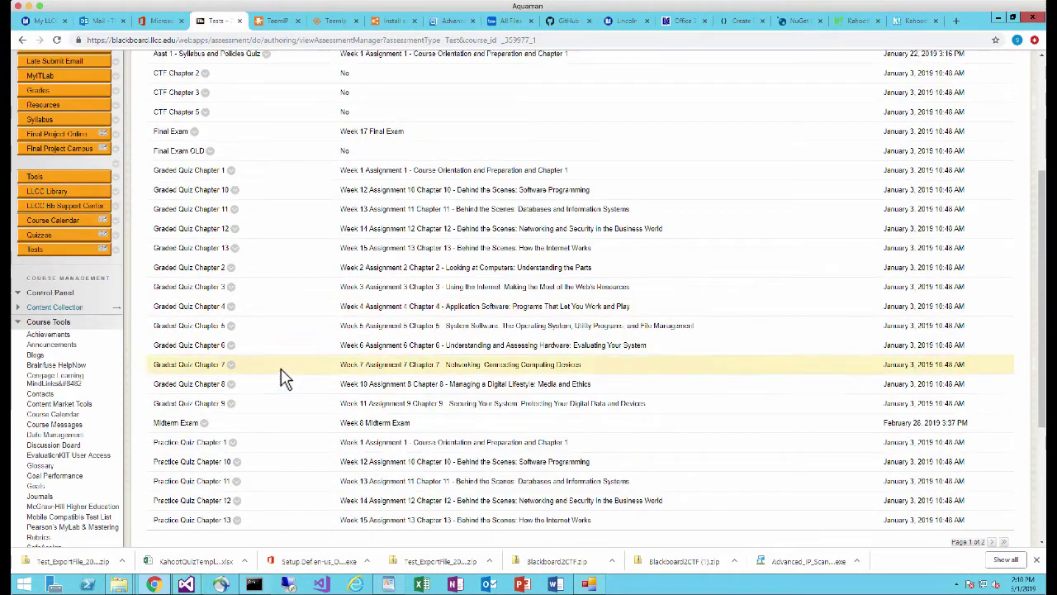
{"action": "left_click", "coordinate": [204, 423]}
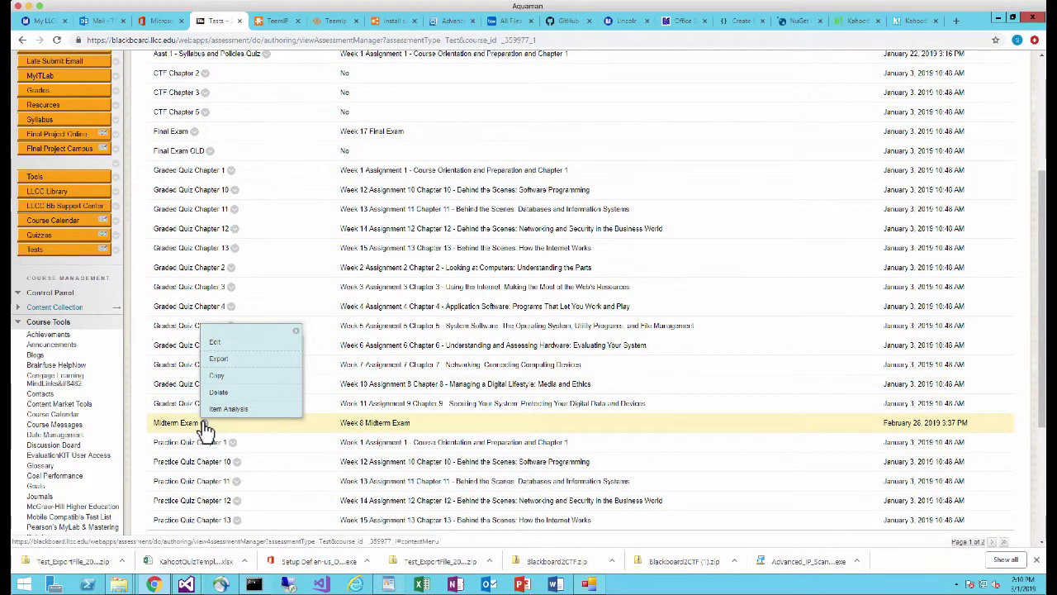
{"action": "left_click", "coordinate": [235, 361]}
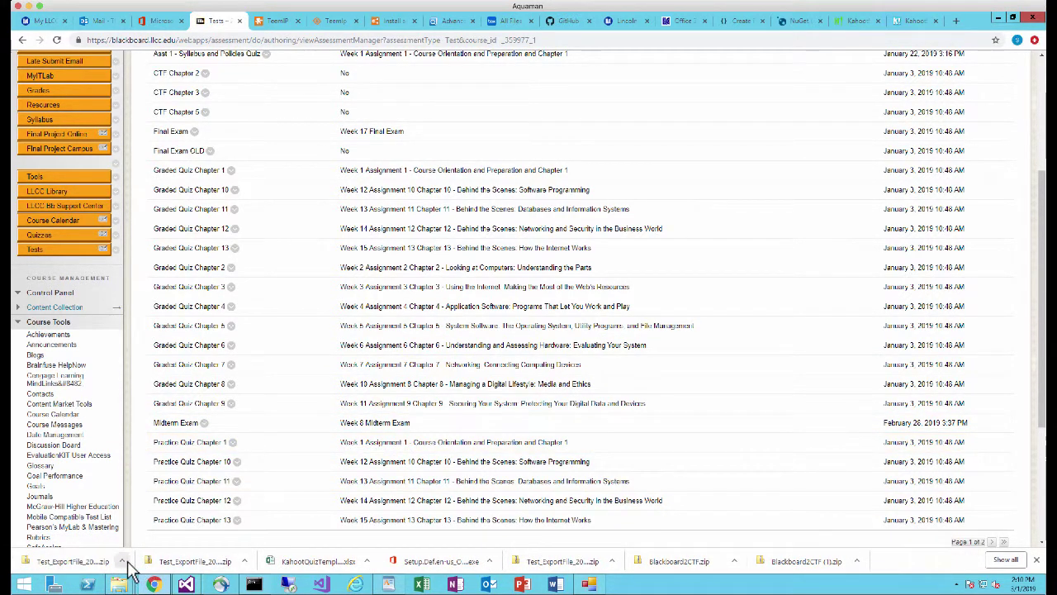
Locate the exported Midterm Exam zip file in the Downloads folder
{"action": "left_click", "coordinate": [122, 561]}
{"action": "left_click", "coordinate": [150, 524]}
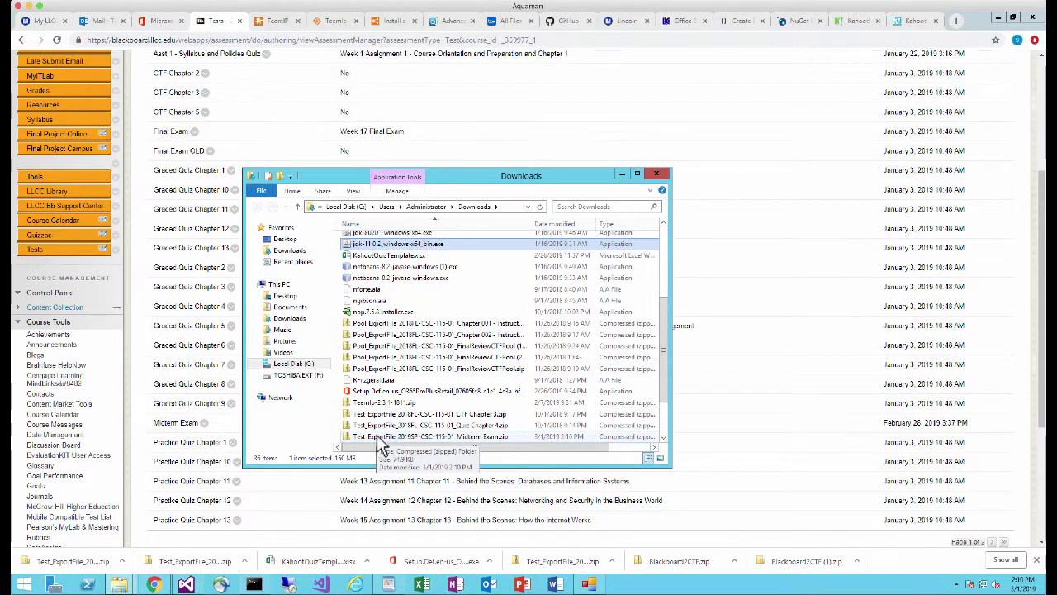
{"action": "left_click", "coordinate": [622, 175]}
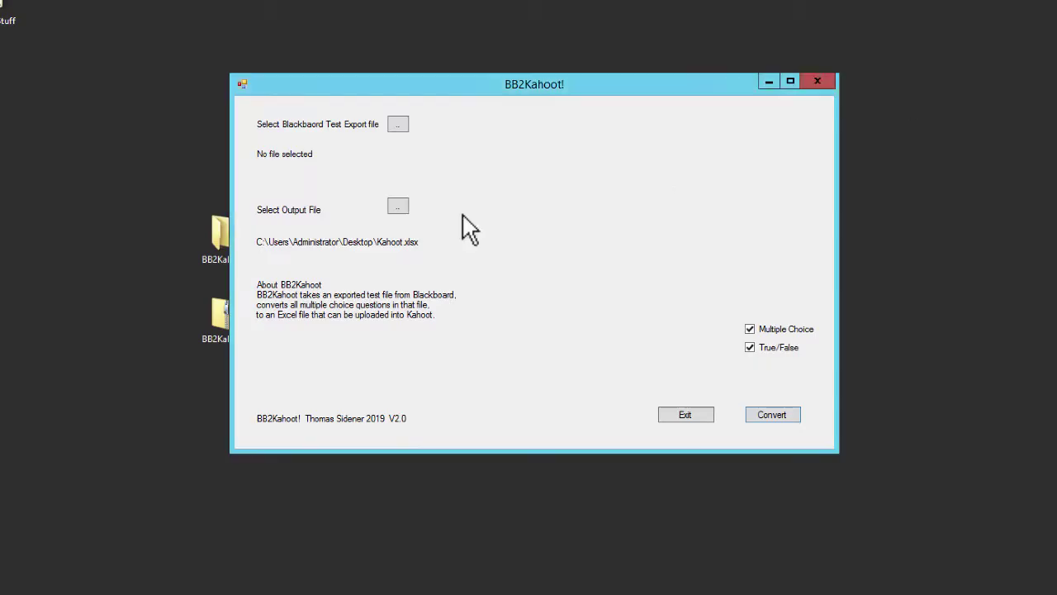
Select Test_ExportFile_2019SP-CSC-115-01_Midterm Exam.zip from Downloads as the Blackboard test export file in BB2Kahoot
{"action": "left_click_drag", "start_coordinate": [465, 83], "coordinate": [453, 80]}
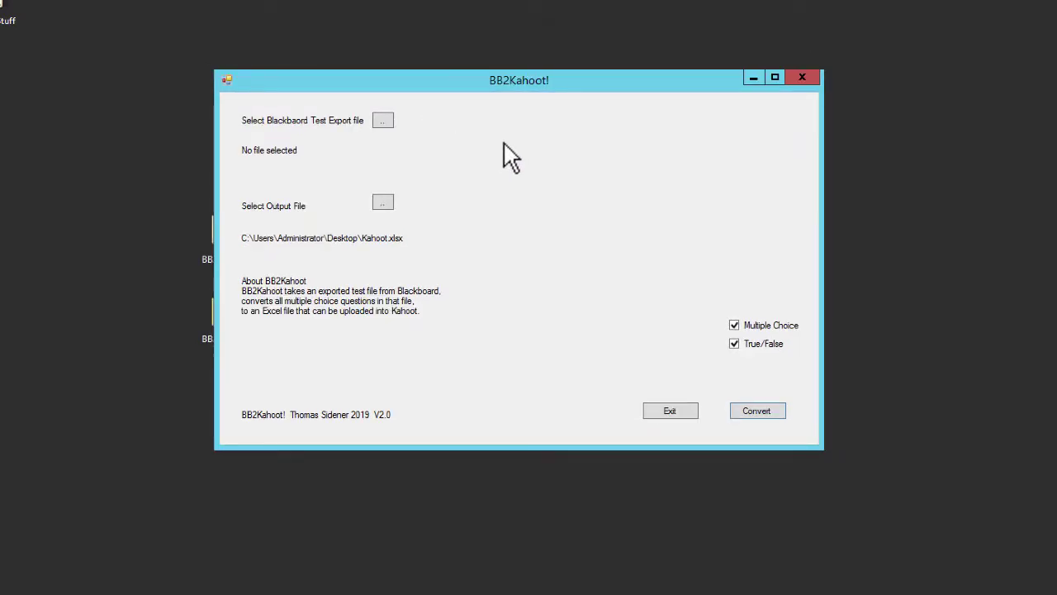
{"action": "left_click", "coordinate": [383, 122]}
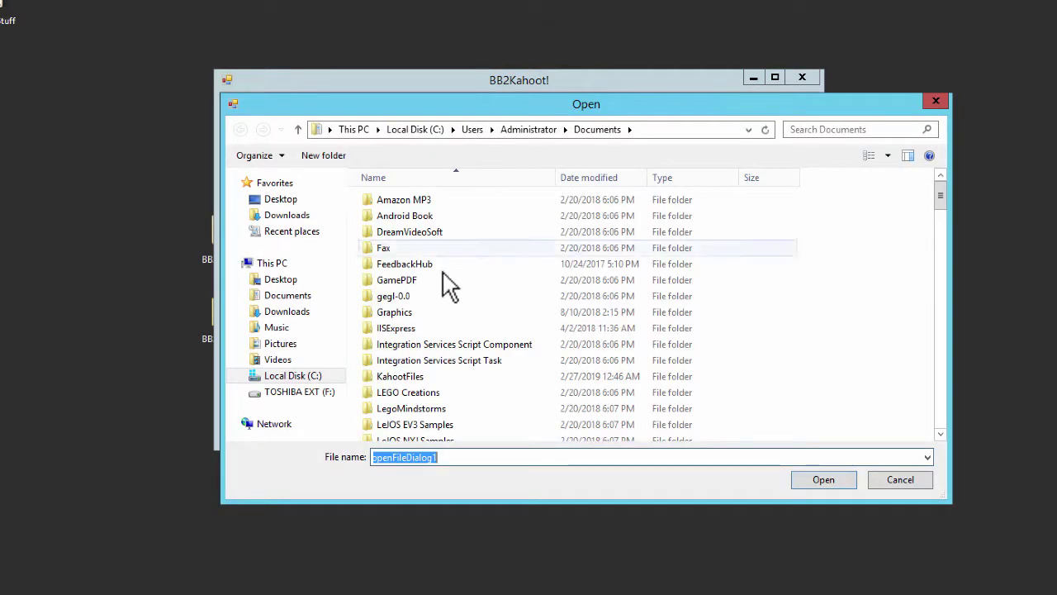
{"action": "left_click", "coordinate": [281, 311]}
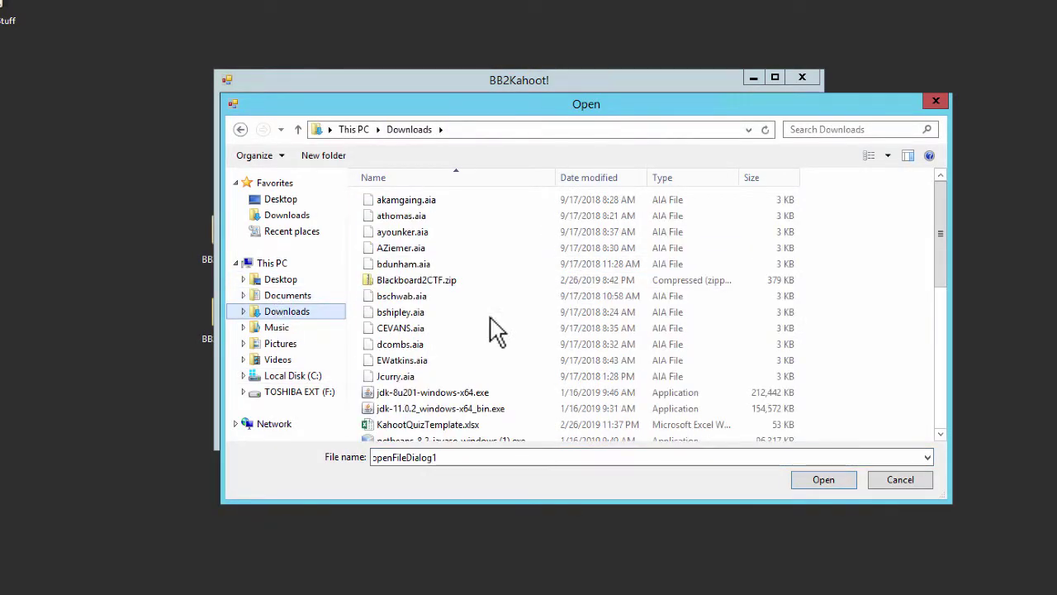
{"action": "left_click_drag", "start_coordinate": [946, 229], "coordinate": [940, 388]}
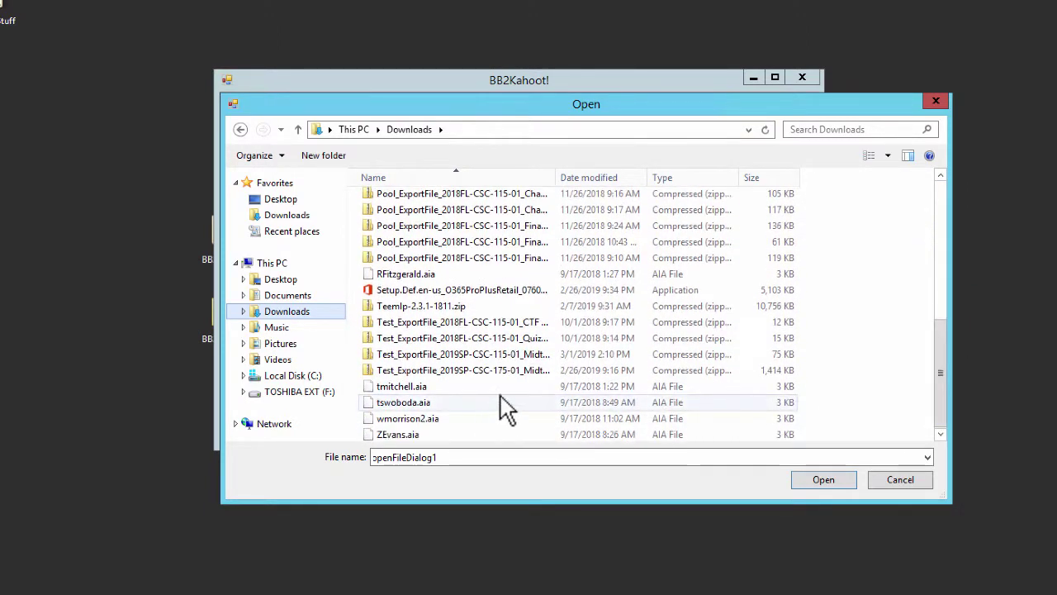
{"action": "left_click_drag", "start_coordinate": [557, 177], "coordinate": [663, 185]}
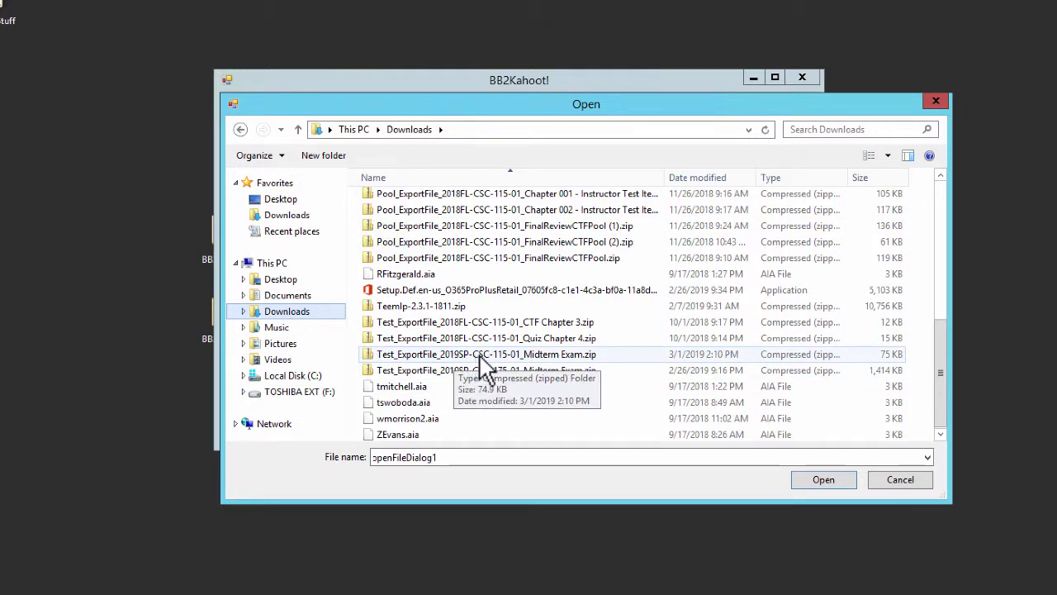
{"action": "double_click", "coordinate": [443, 355]}
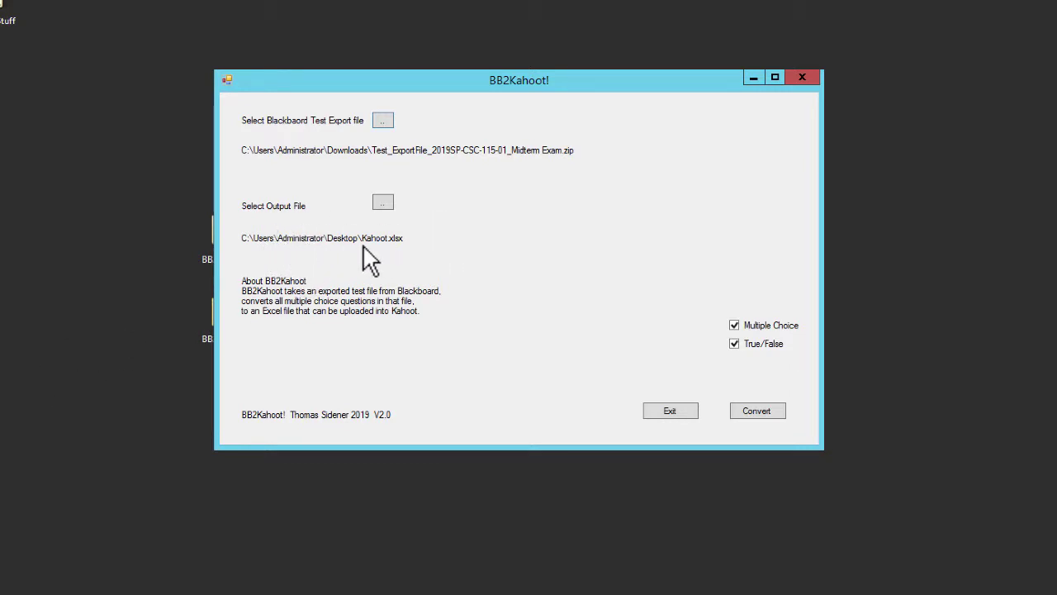
{"action": "left_click", "coordinate": [384, 206]}
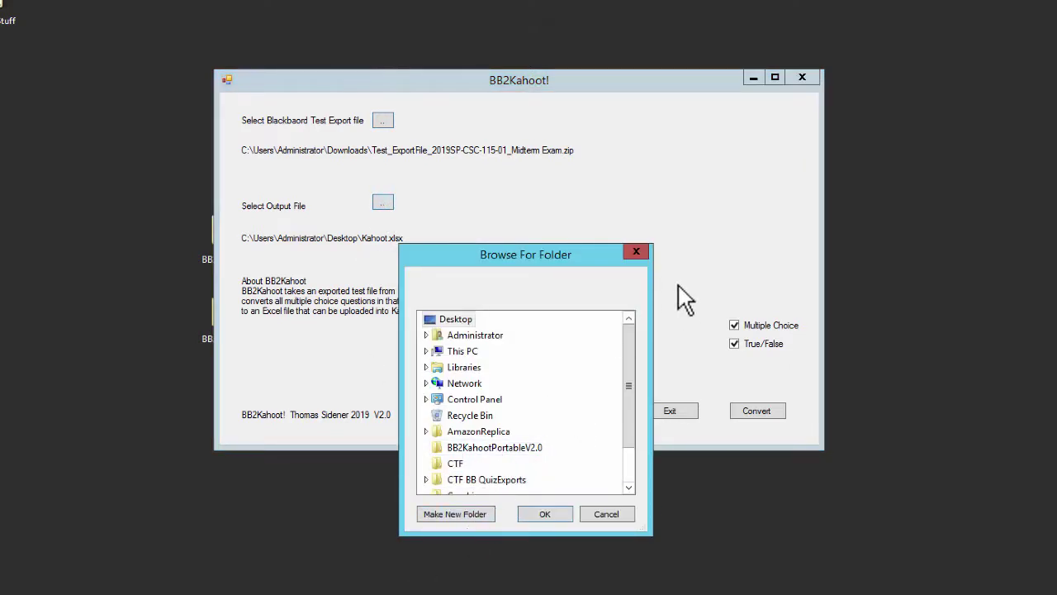
{"action": "left_click", "coordinate": [636, 253]}
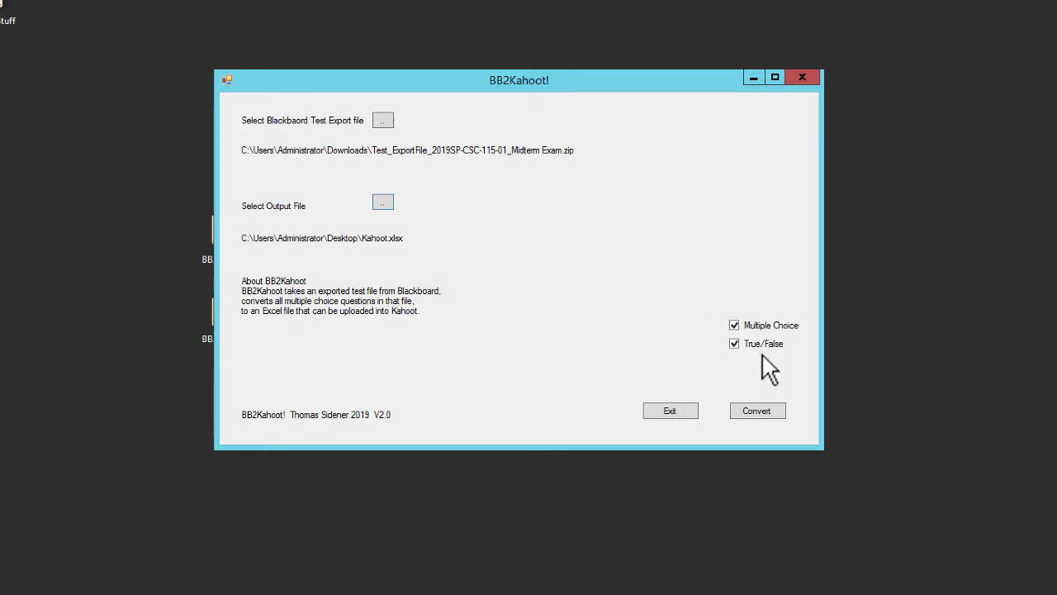
{"action": "left_click", "coordinate": [734, 324]}
{"action": "left_click", "coordinate": [735, 325]}
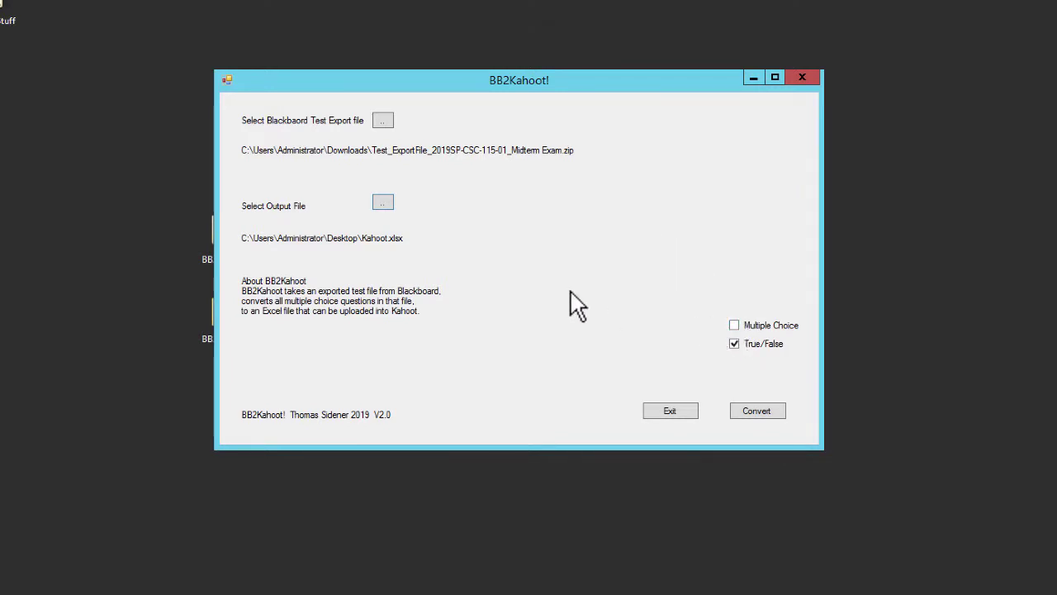
{"action": "left_click", "coordinate": [734, 346]}
{"action": "left_click", "coordinate": [734, 344]}
Convert the exam export to Kahoot.xlsx and move the resulting file to an empty area of the desktop
{"action": "left_click", "coordinate": [752, 413]}
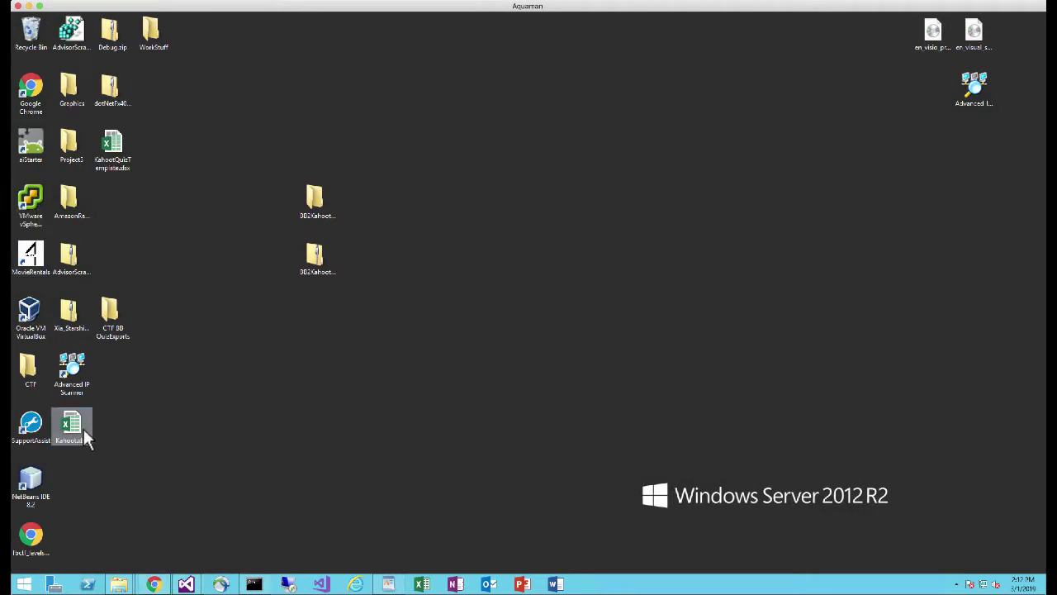
{"action": "left_click_drag", "start_coordinate": [198, 316], "coordinate": [451, 148]}
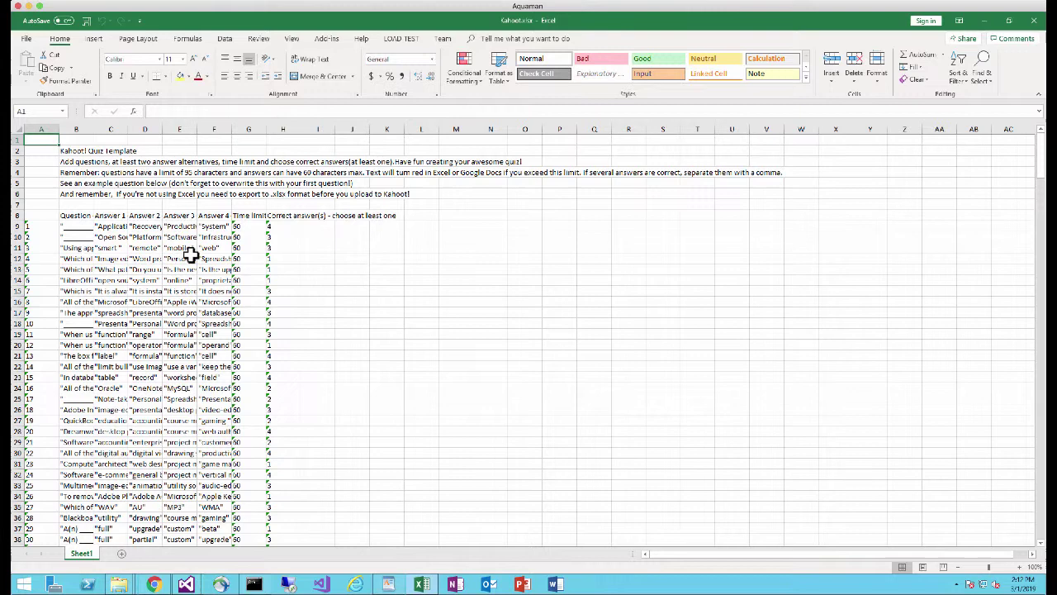
Widen the columns in Kahoot.xlsx to fit their content, review the questions and answers, and close the workbook
{"action": "double_click", "coordinate": [91, 130]}
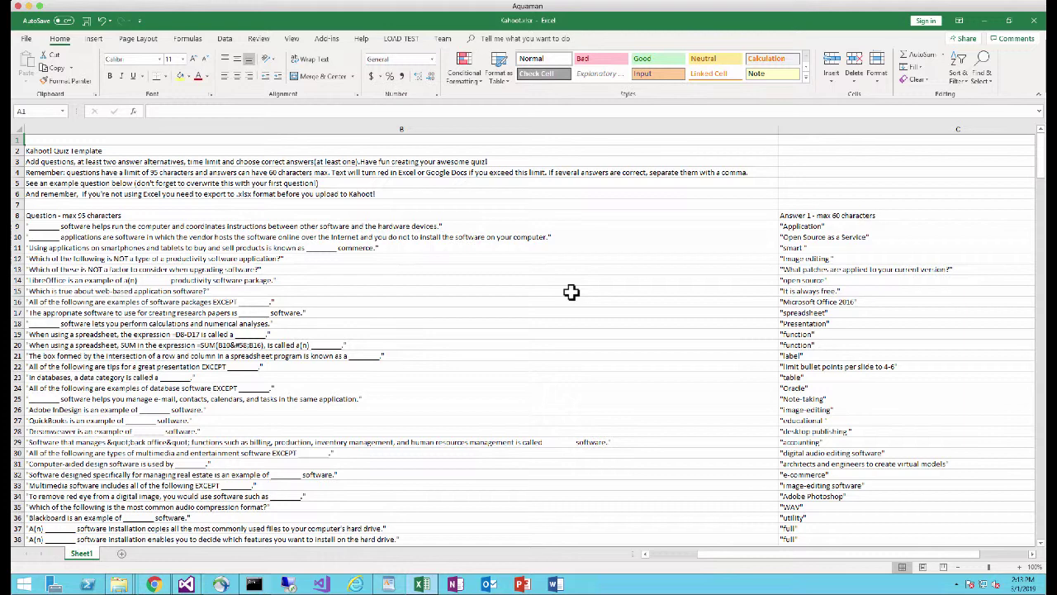
{"action": "left_click", "coordinate": [1035, 21]}
{"action": "left_click", "coordinate": [529, 312]}
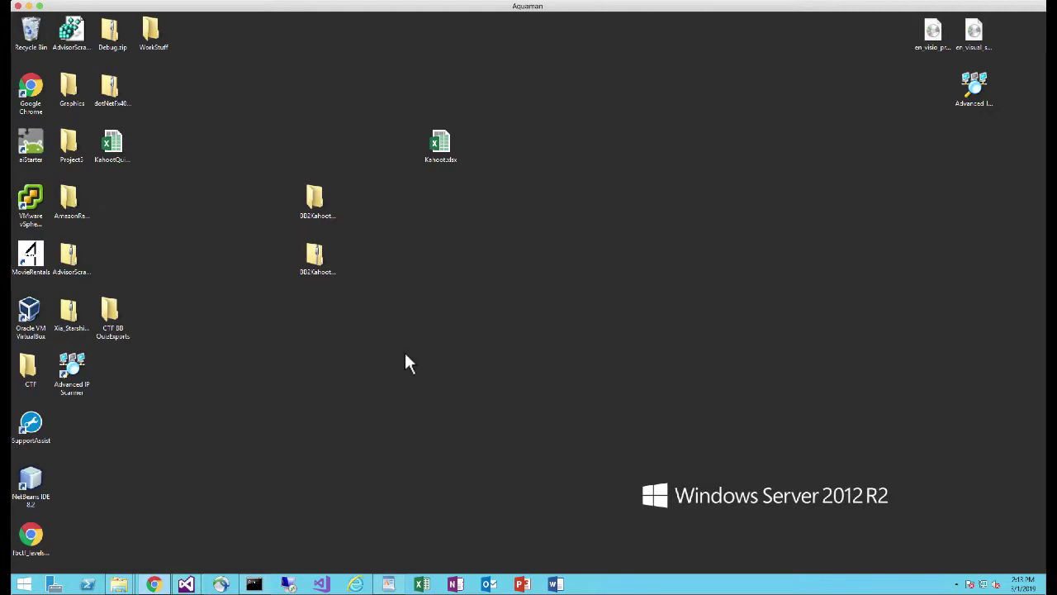
Switch to Chrome and bring up the My Kahoots list on the Kahoot site
{"action": "left_click", "coordinate": [153, 584]}
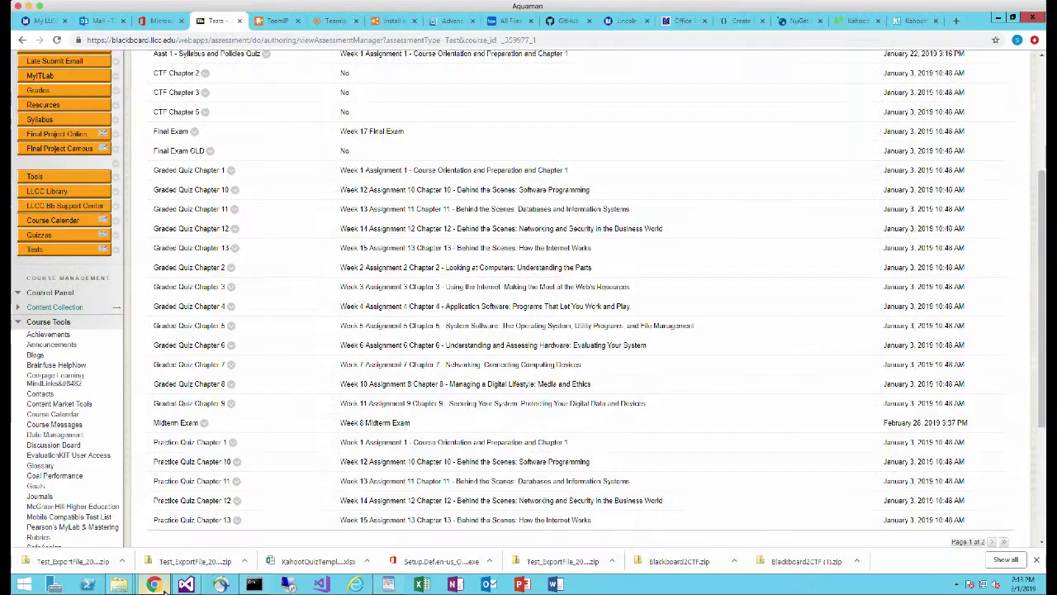
{"action": "left_click", "coordinate": [909, 23]}
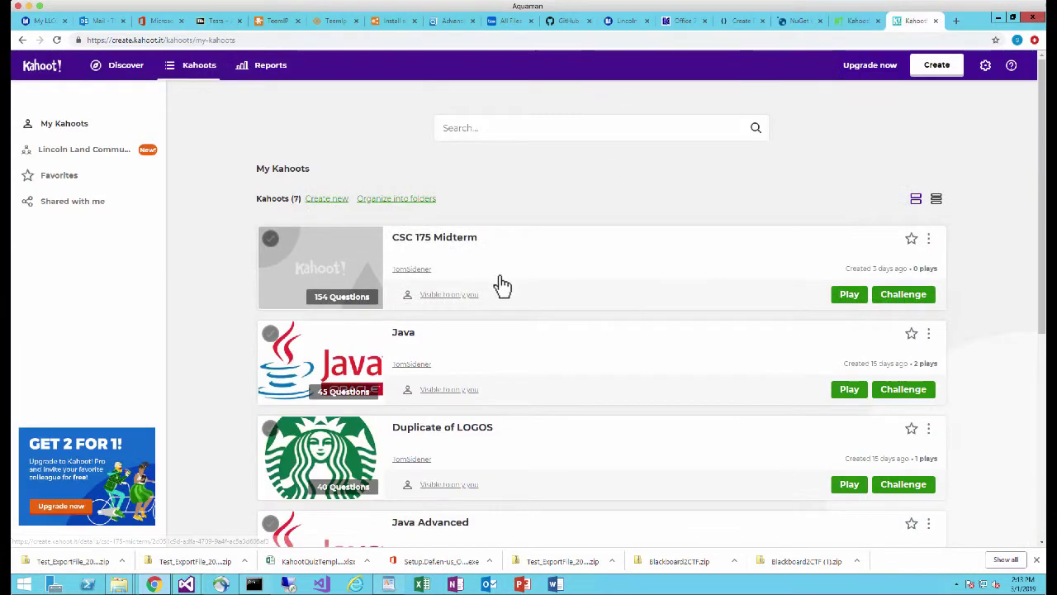
{"action": "scroll", "coordinate": [512, 289], "scroll_direction": "down", "scroll_amount": 3}
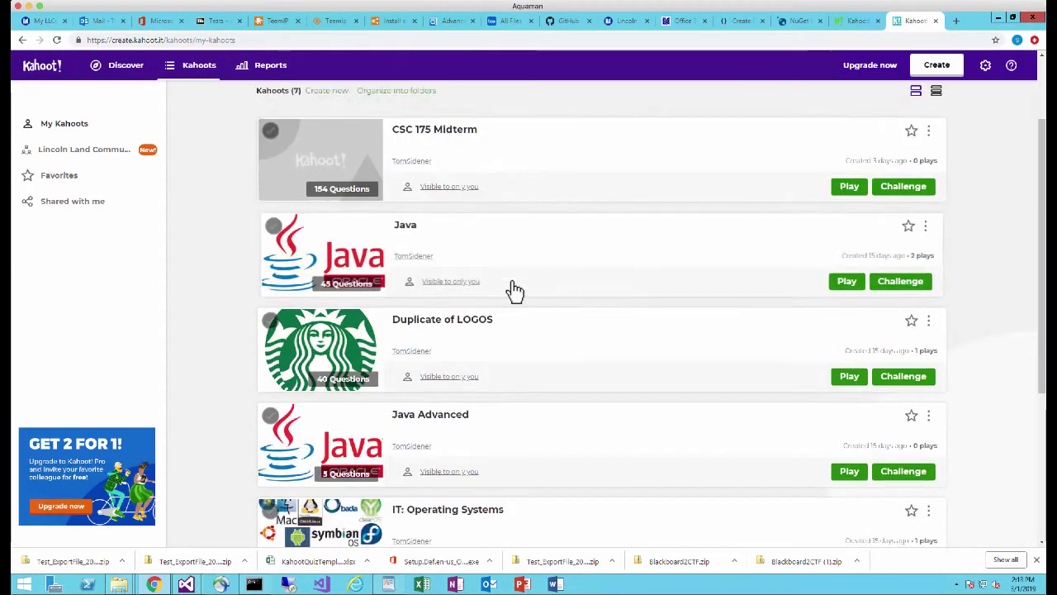
Create a new quiz kahoot and enter "CSC 115 Midterm Review" as both its title and its description
{"action": "scroll", "coordinate": [513, 289], "scroll_direction": "down", "scroll_amount": 1}
{"action": "scroll", "coordinate": [512, 290], "scroll_direction": "up", "scroll_amount": 5}
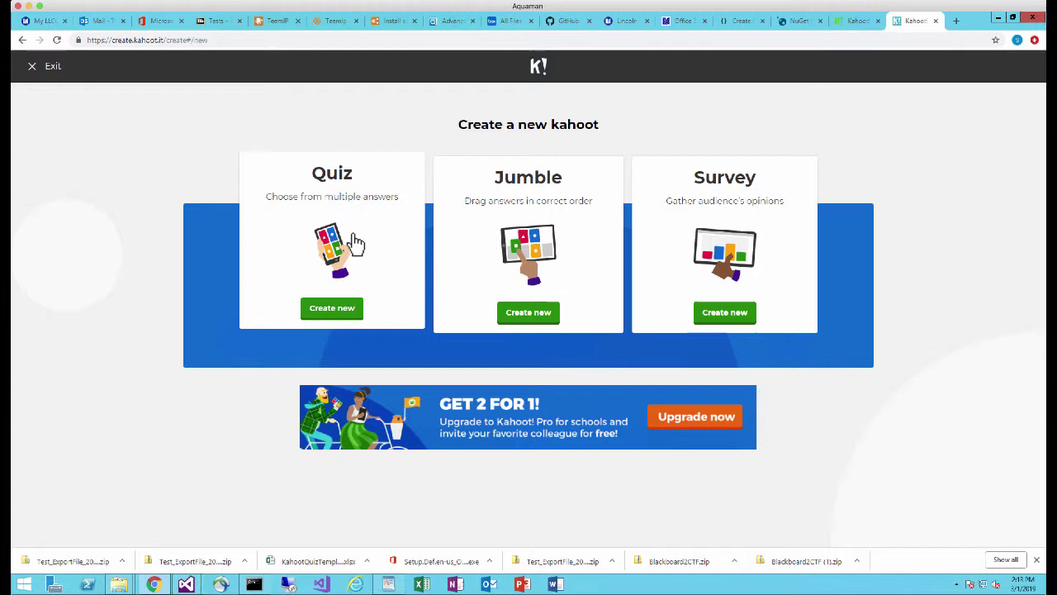
{"action": "left_click", "coordinate": [329, 313]}
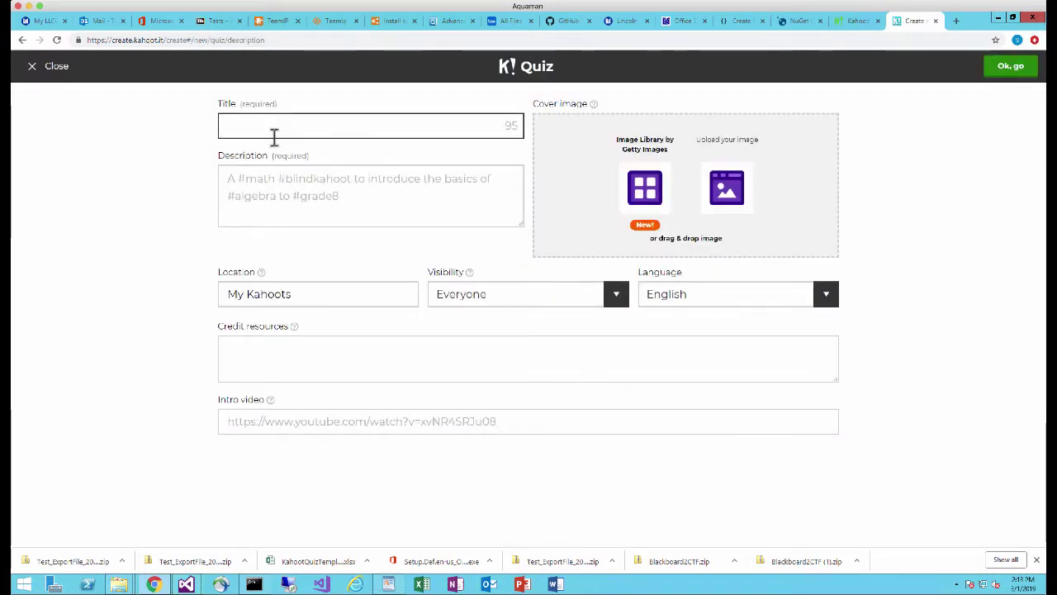
{"action": "type", "text": "CSC 115 Midterm"}
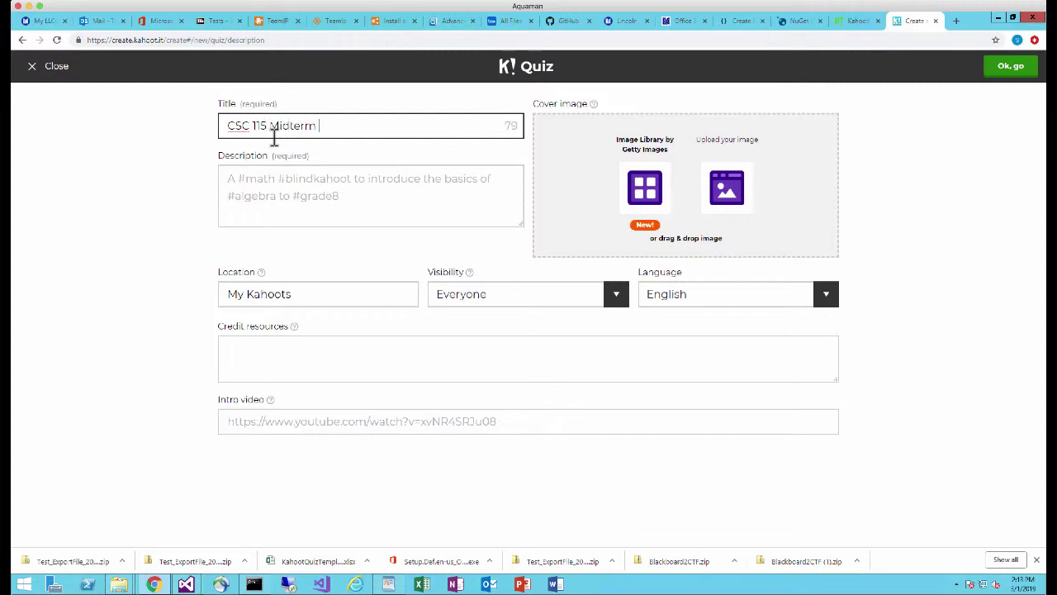
{"action": "type", "text": " Review"}
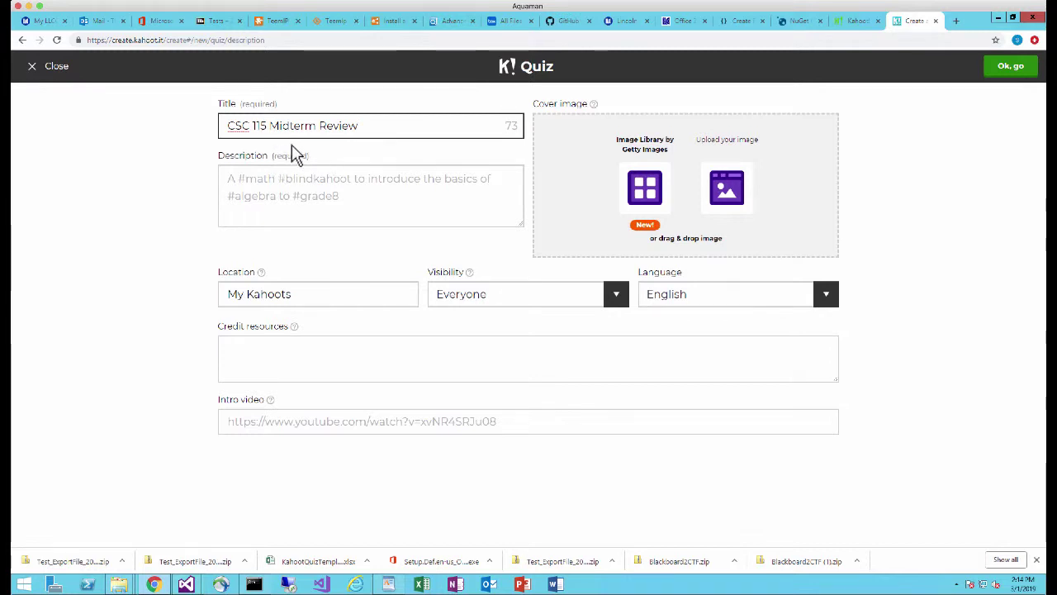
{"action": "left_click", "coordinate": [281, 184]}
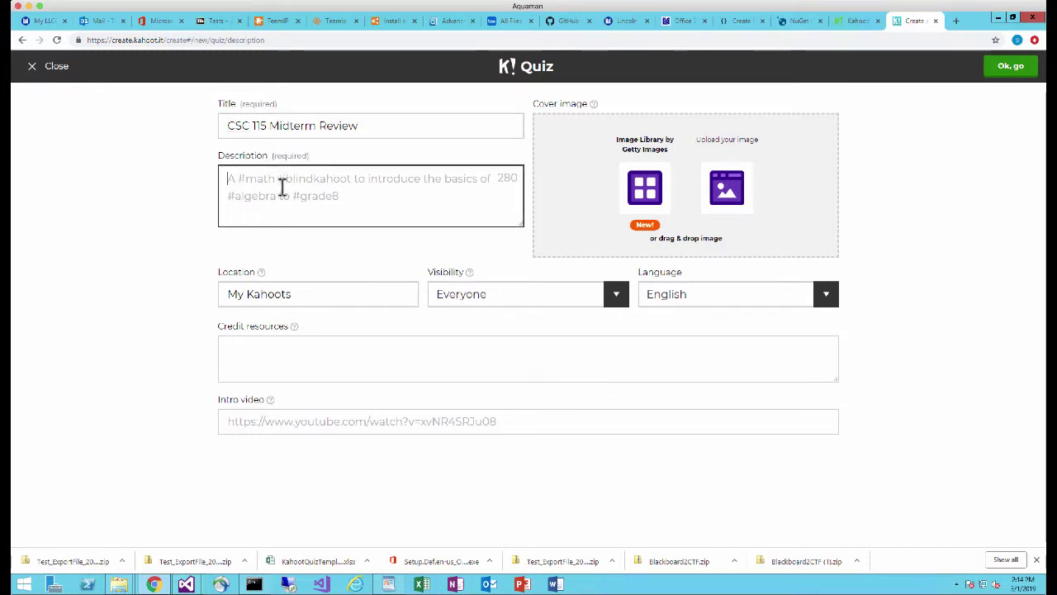
{"action": "type", "text": "CSC 115 Midterm Review"}
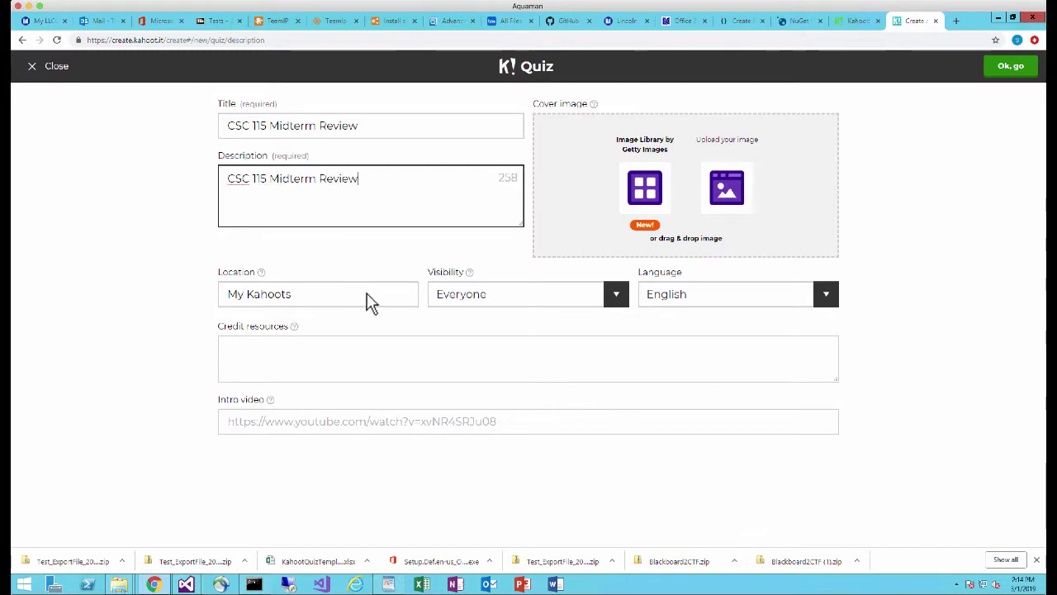
Set the quiz's visibility to Only you and accept the quiz description
{"action": "left_click", "coordinate": [616, 296]}
{"action": "left_click", "coordinate": [509, 316]}
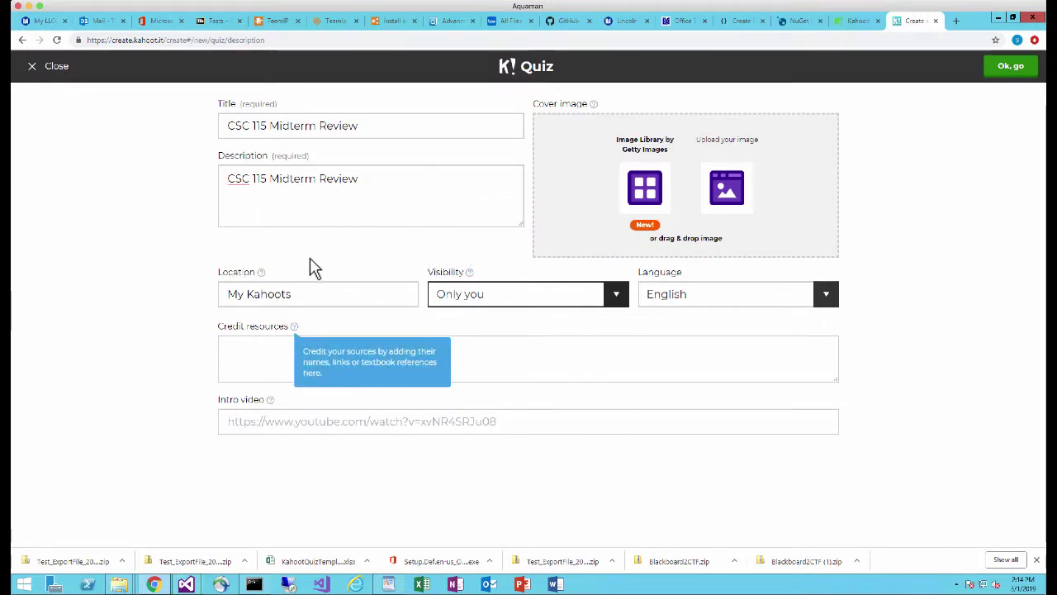
{"action": "left_click", "coordinate": [1009, 69]}
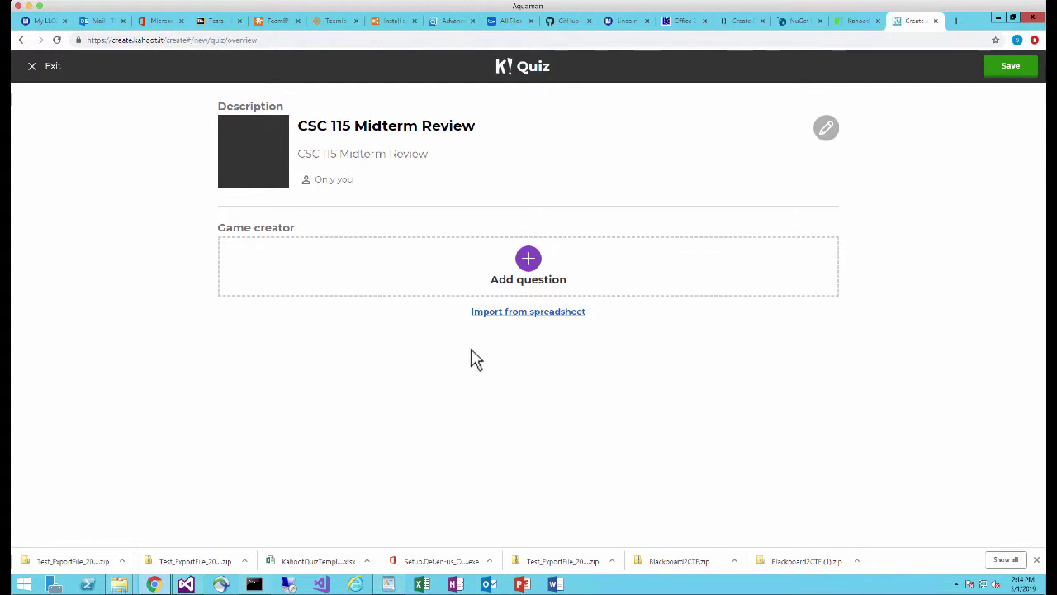
Start a spreadsheet import for the quiz and choose Kahoot.xlsx from the Desktop as the source file
{"action": "left_click", "coordinate": [521, 314]}
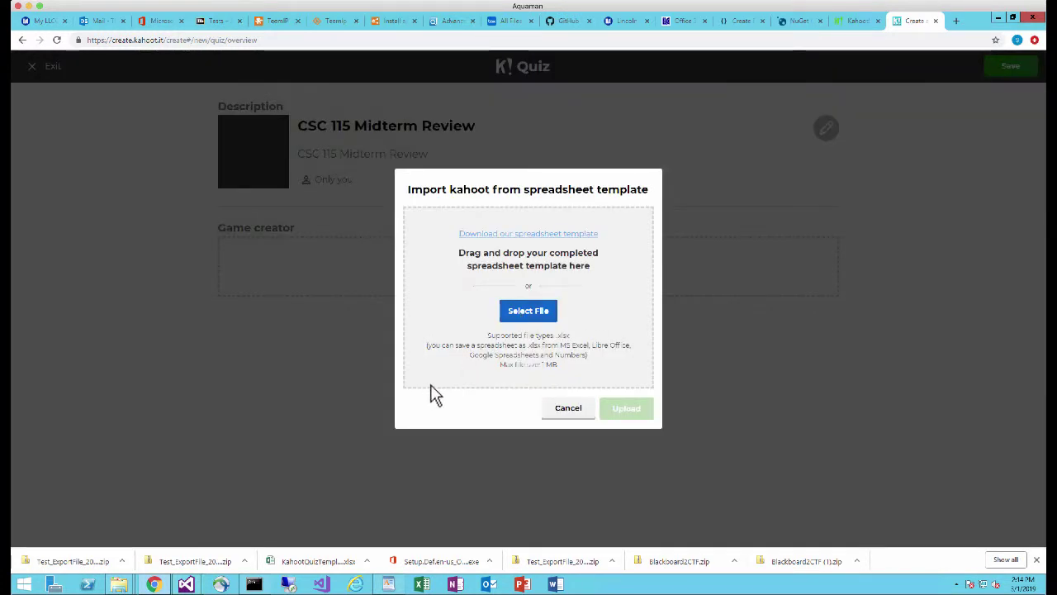
{"action": "left_click", "coordinate": [526, 314]}
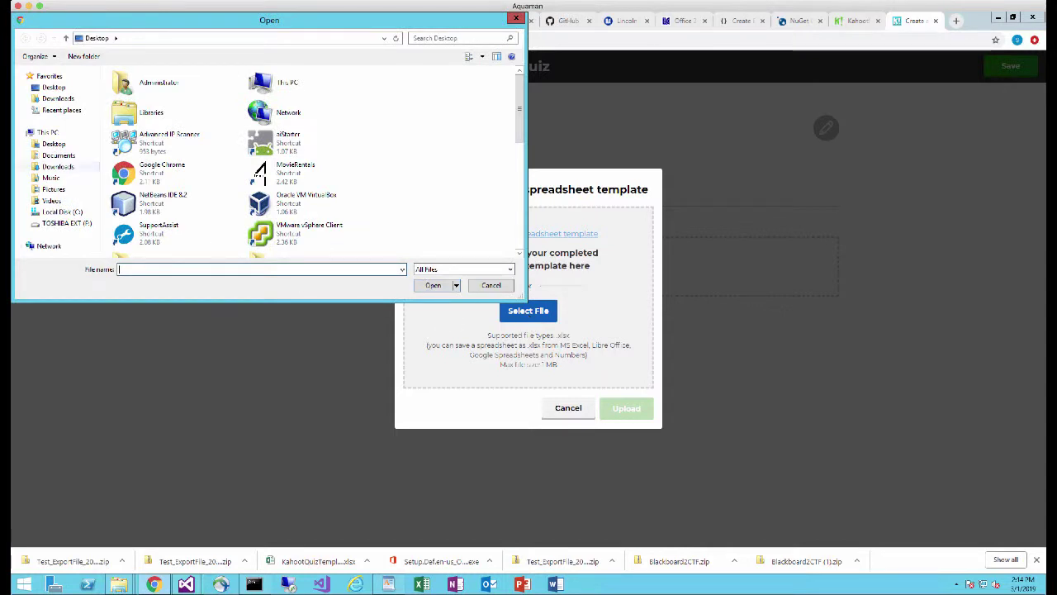
{"action": "left_click", "coordinate": [51, 87]}
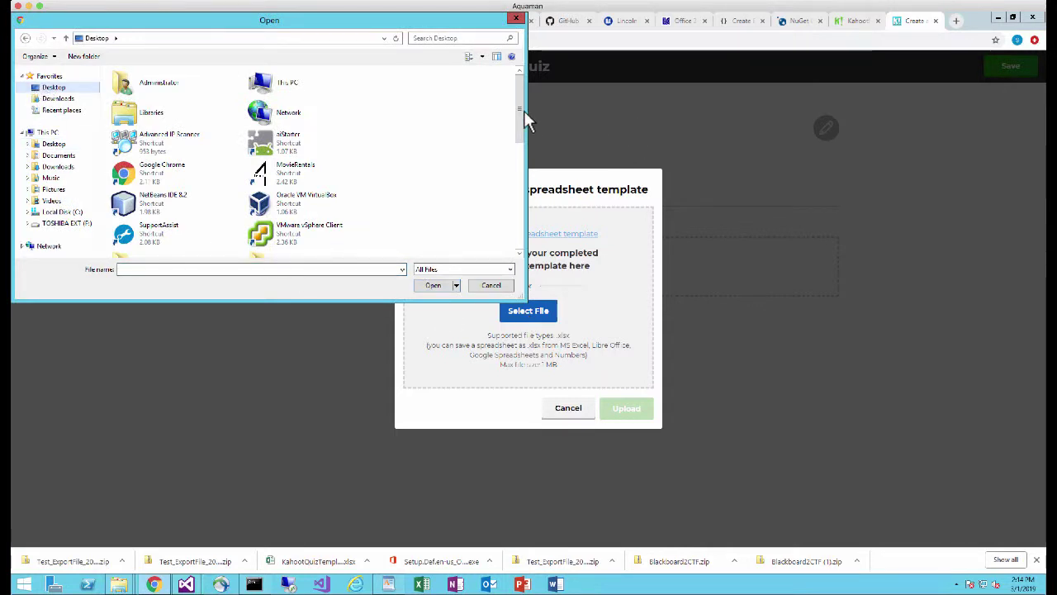
{"action": "left_click_drag", "start_coordinate": [524, 111], "coordinate": [518, 224]}
{"action": "left_click", "coordinate": [139, 223]}
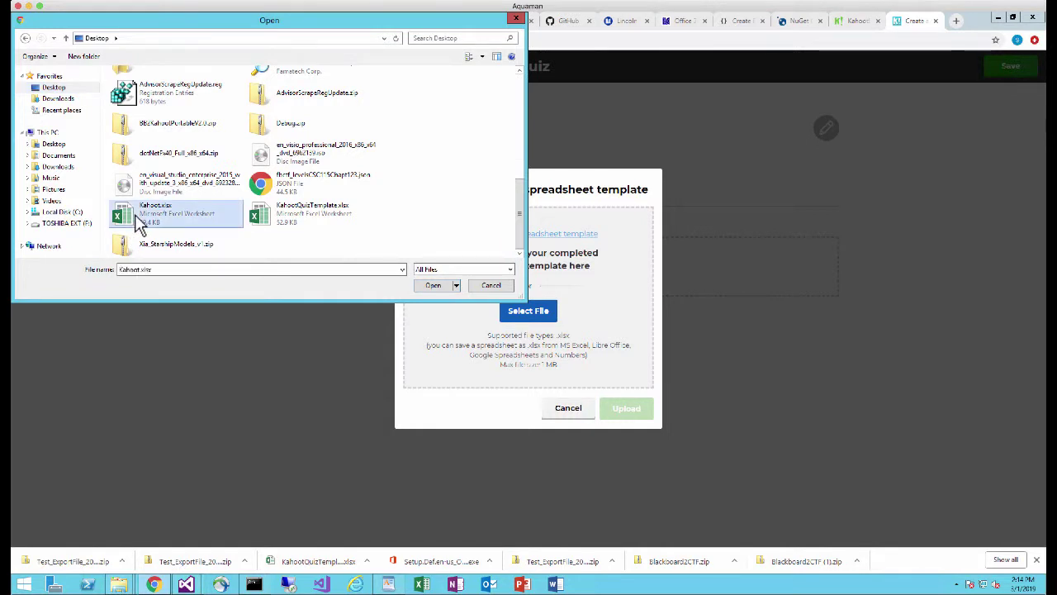
{"action": "double_click", "coordinate": [139, 223]}
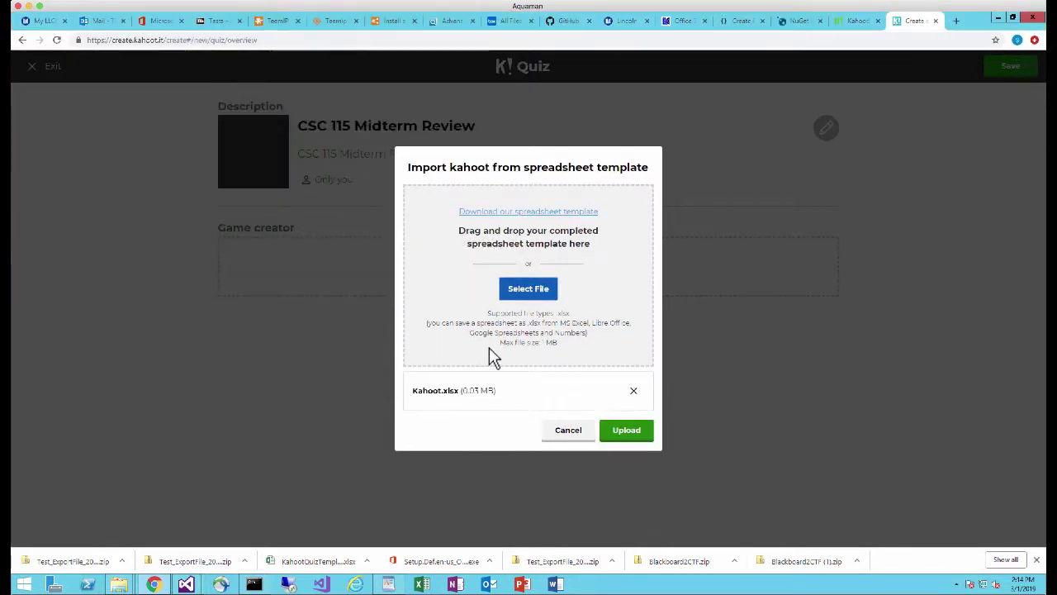
Upload the chosen spreadsheet and continue the import without the questions flagged as faulty
{"action": "left_click", "coordinate": [622, 436]}
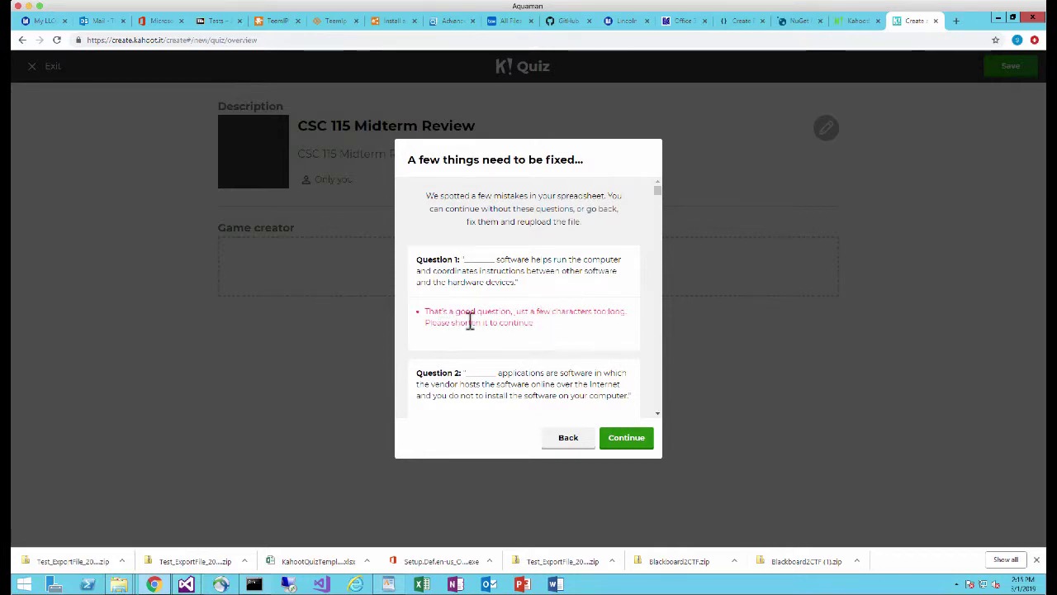
{"action": "mouse_move", "coordinate": [657, 191]}
{"action": "left_mouse_down"}
{"action": "mouse_move", "coordinate": [659, 417]}
{"action": "mouse_move", "coordinate": [659, 182]}
{"action": "left_mouse_up"}
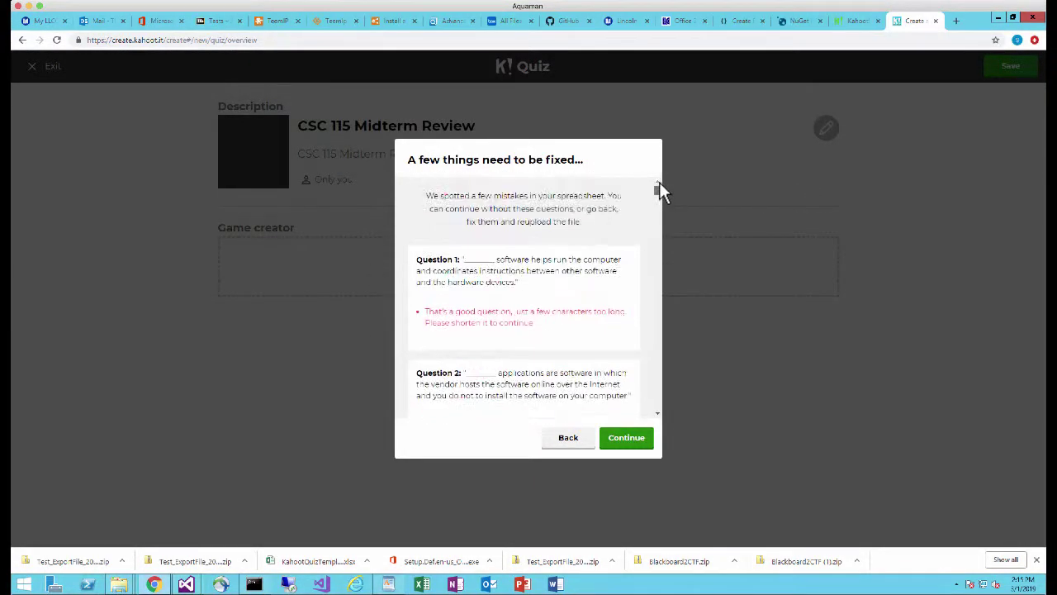
{"action": "left_click", "coordinate": [623, 445]}
{"action": "left_click", "coordinate": [628, 441]}
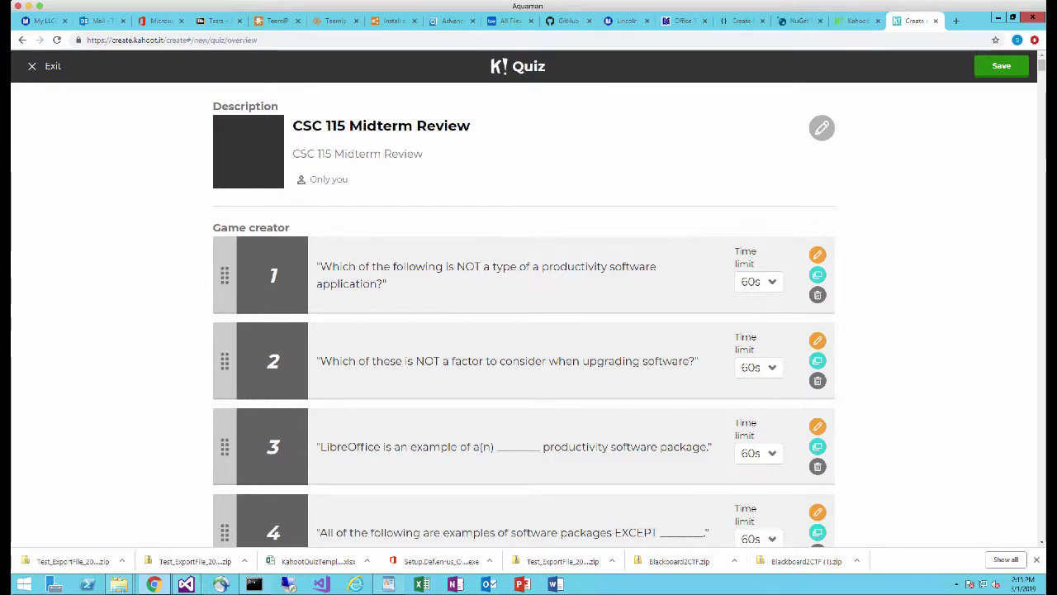
Check the imported question list through to its end and save the quiz
{"action": "left_click_drag", "start_coordinate": [1043, 73], "coordinate": [1043, 541]}
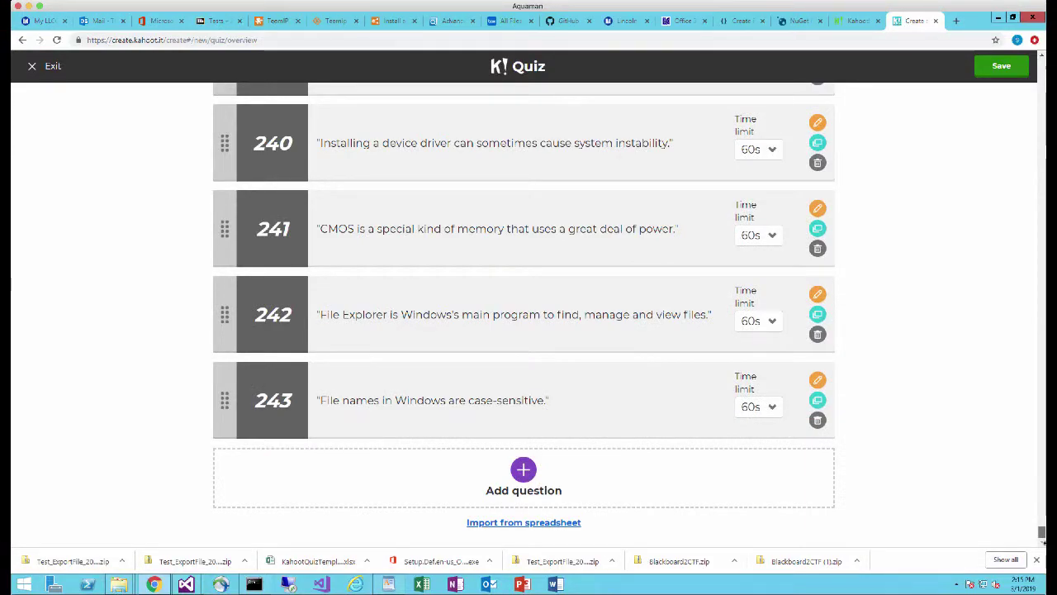
{"action": "left_click_drag", "start_coordinate": [1044, 541], "coordinate": [1039, 66]}
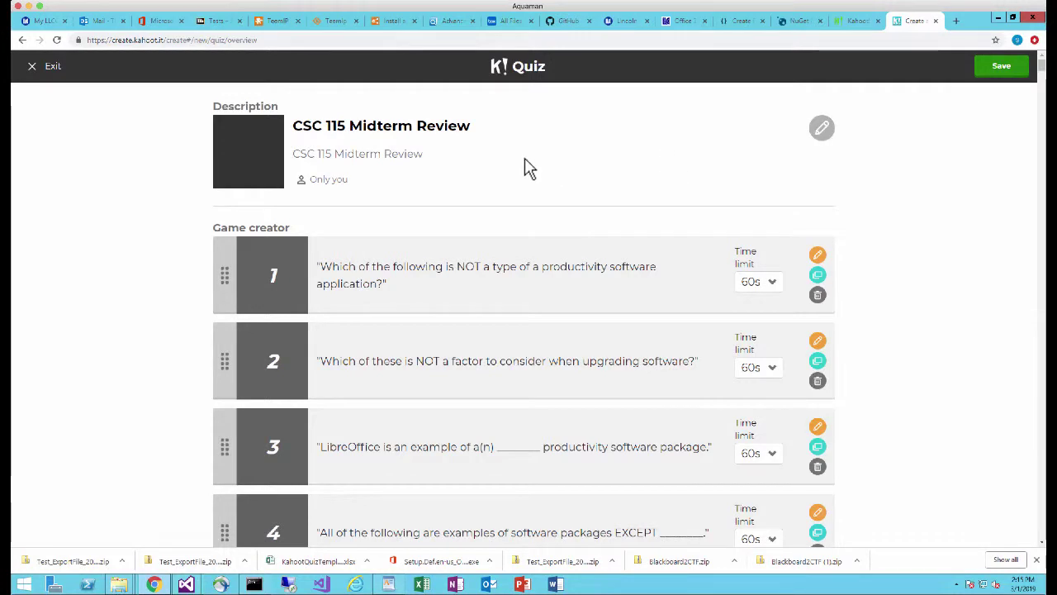
{"action": "left_click", "coordinate": [1000, 66]}
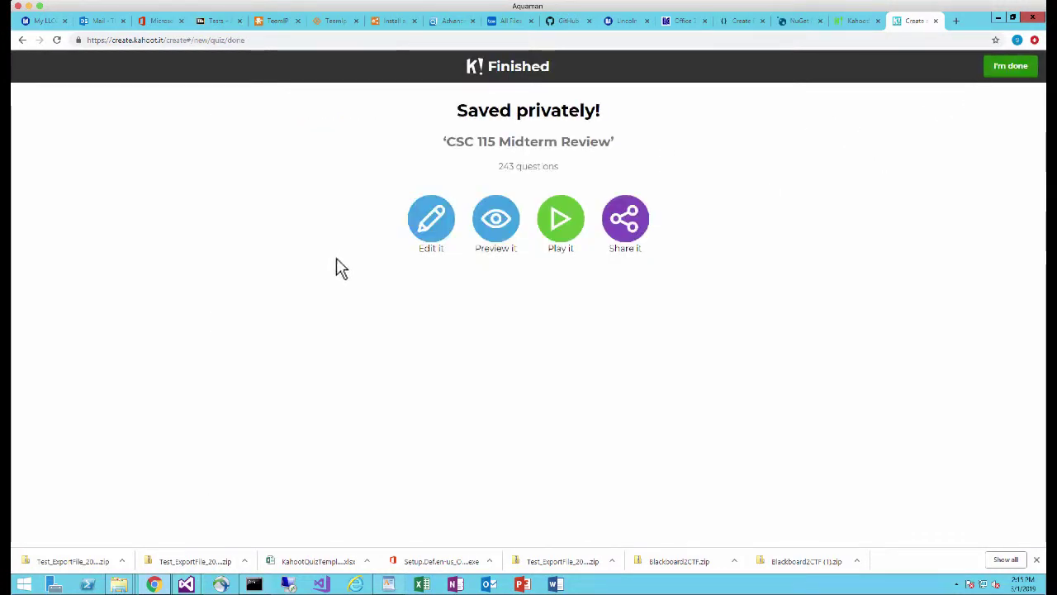